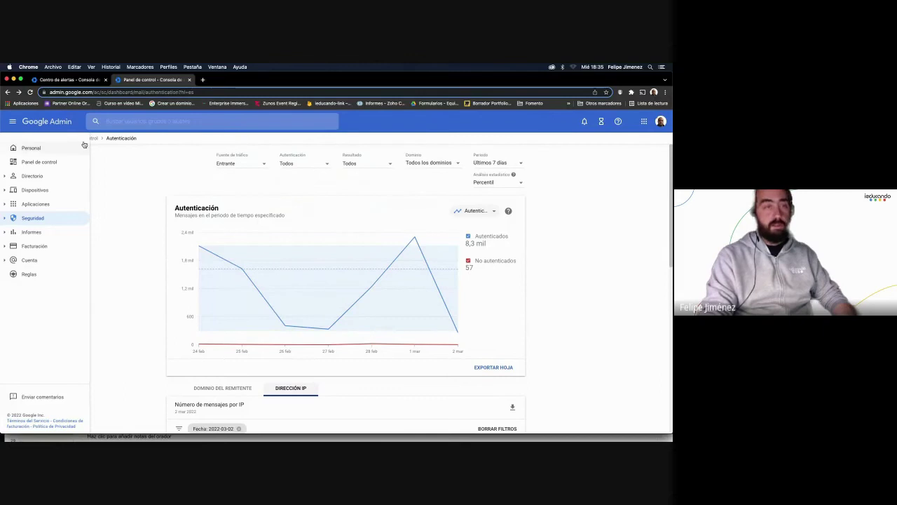
Open the phishing spam filter report from the security dashboard and inspect the 28 February peak in its chart.
click(80, 138)
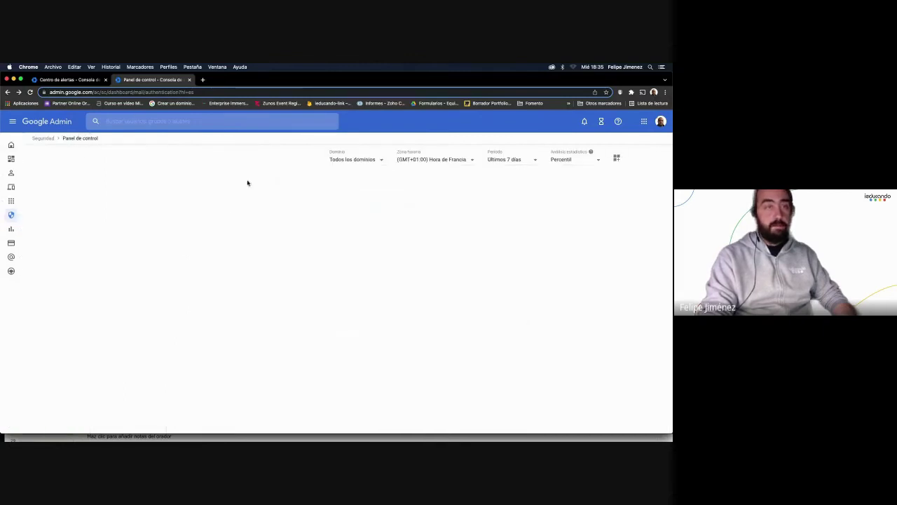
scroll(344, 239, down, 4)
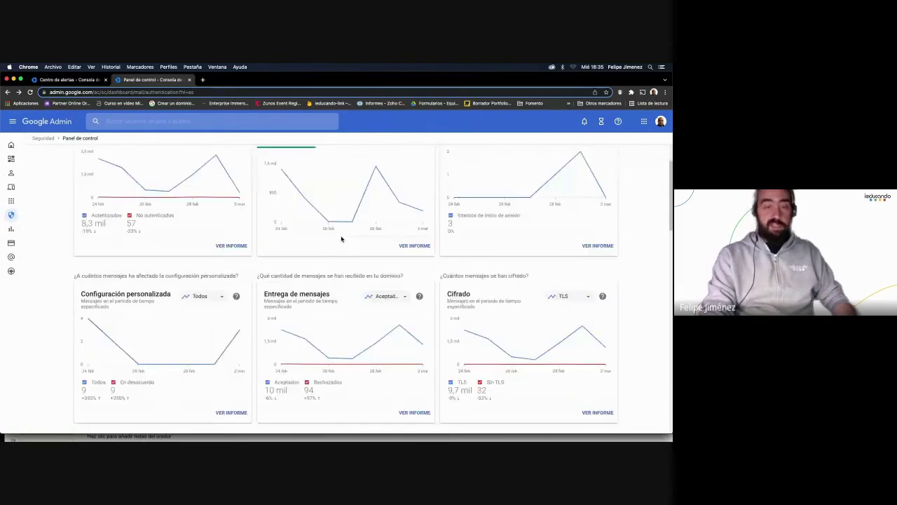
scroll(403, 331, down, 4)
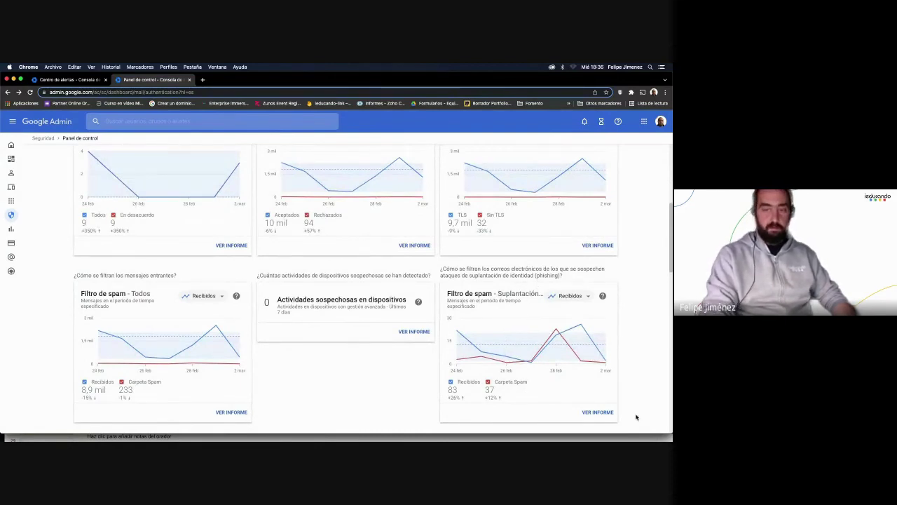
click(597, 414)
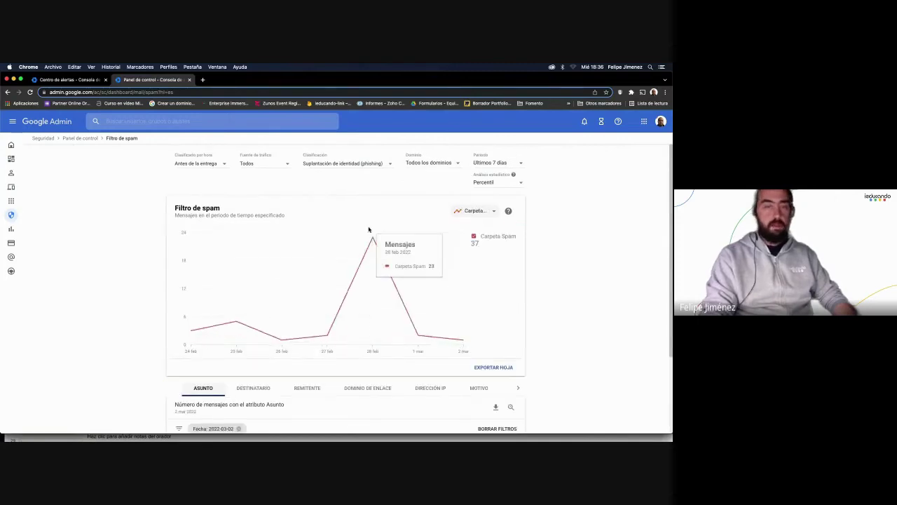
scroll(377, 231, down, 2)
scroll(400, 230, up, 2)
mouse_move(372, 239)
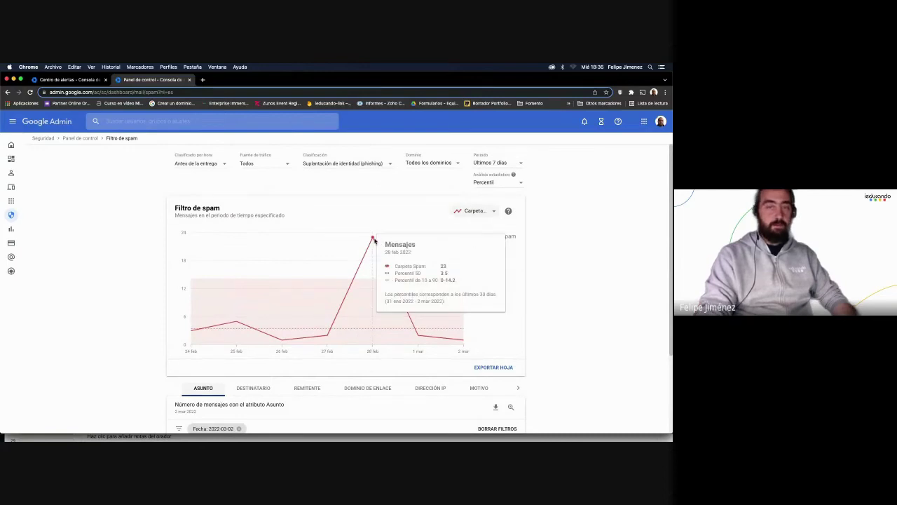
Filter the report's table of messages by subject to the date 2022-02-28.
scroll(168, 396, down, 2)
click(225, 373)
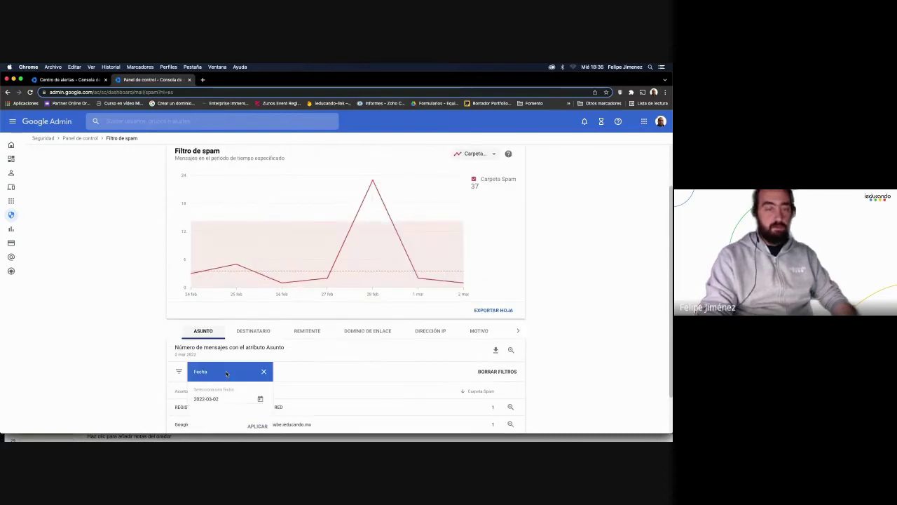
scroll(258, 398, down, 2)
click(260, 352)
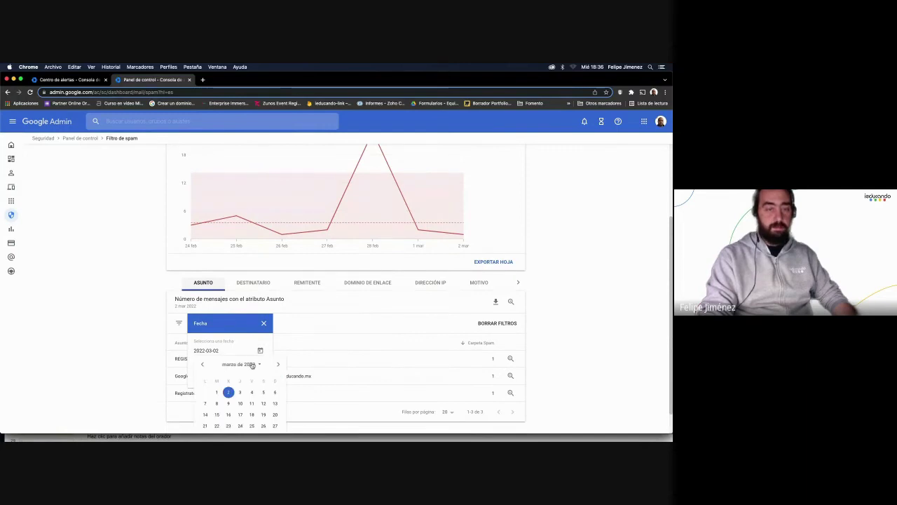
scroll(251, 365, down, 1)
click(204, 338)
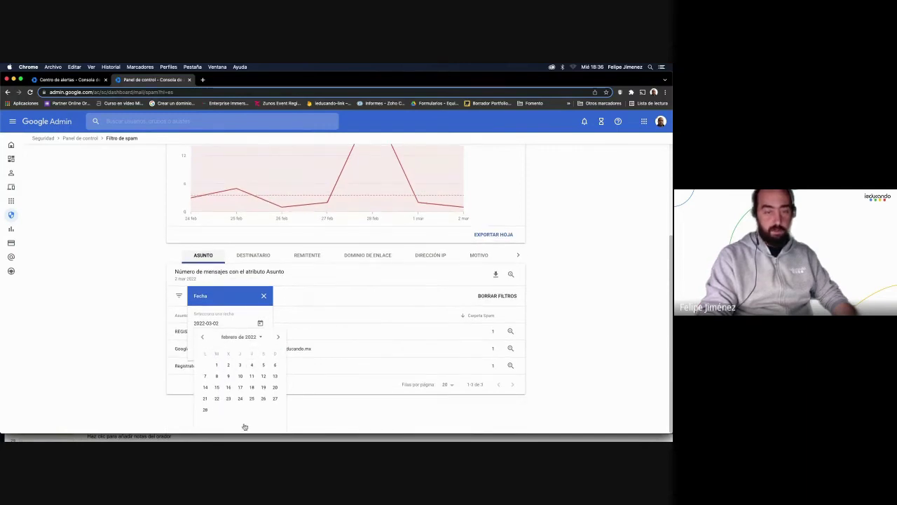
click(204, 410)
click(258, 378)
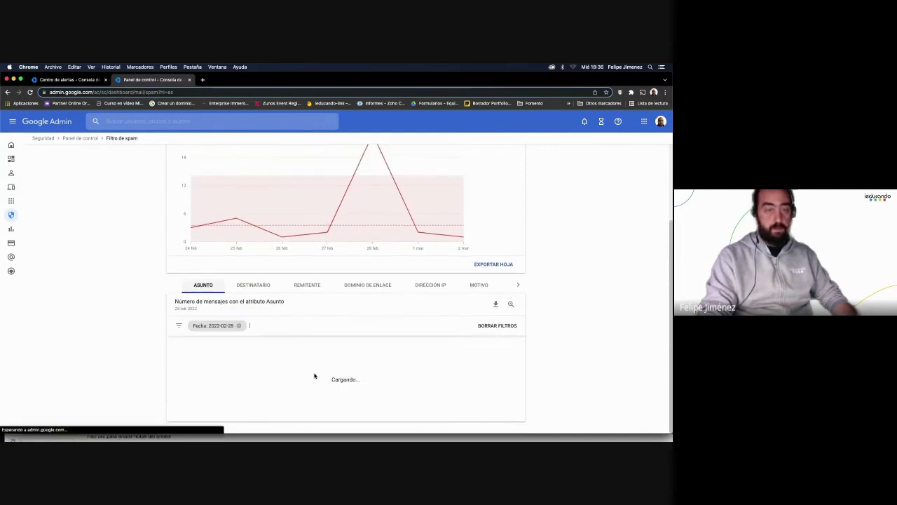
Start a new investigation for the subject "No te lo puedes perder" and review its search conditions.
scroll(337, 253, down, 1)
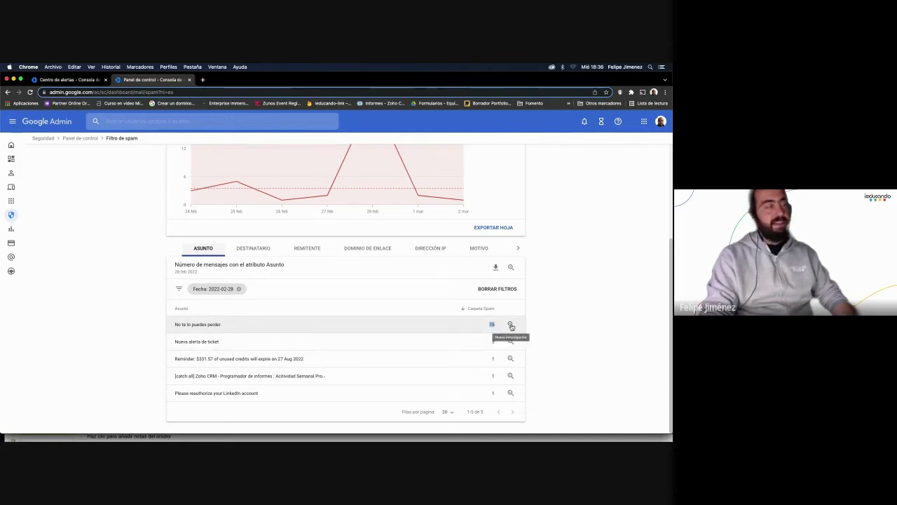
click(510, 324)
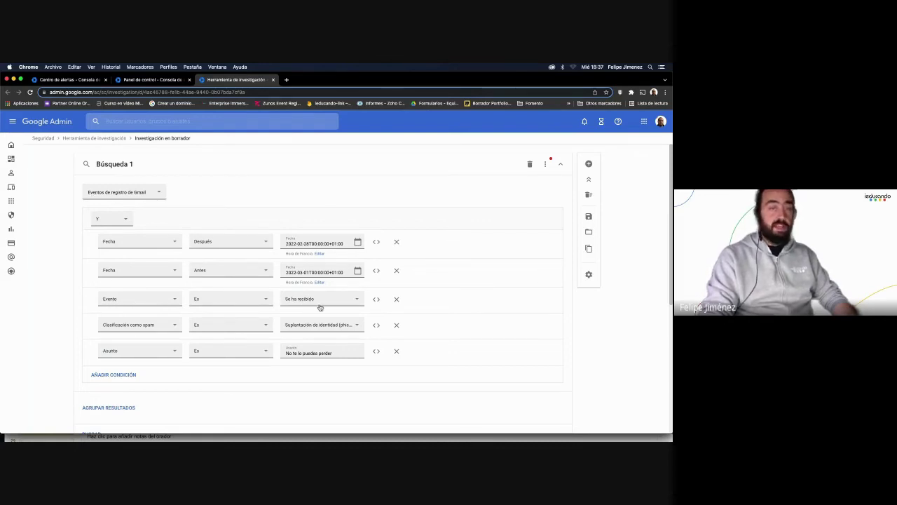
scroll(253, 285, down, 1)
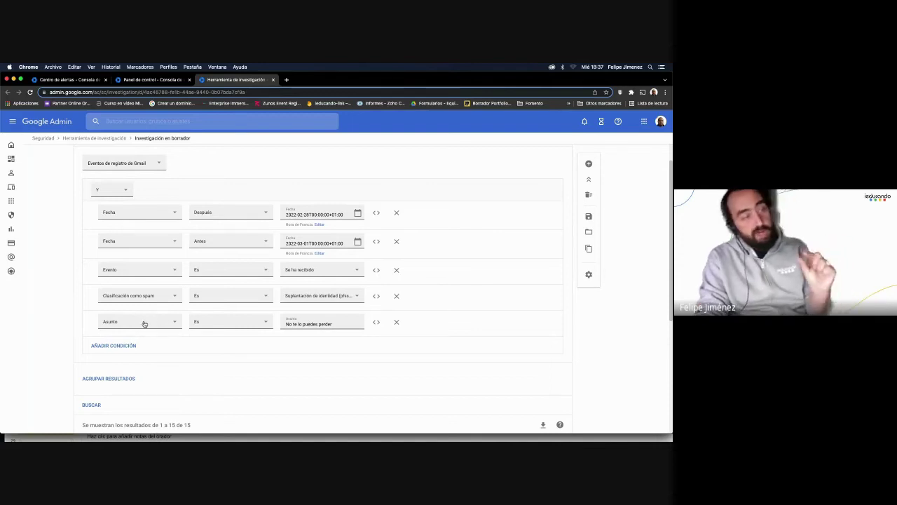
scroll(326, 334, down, 1)
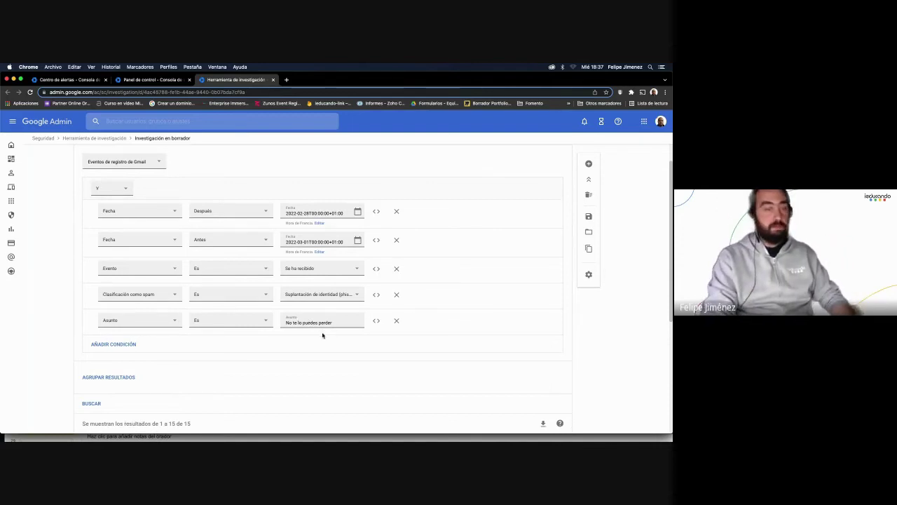
Examine the investigation's message results, including the subject, event, sender and recipient columns, against the search conditions.
scroll(273, 333, down, 5)
scroll(317, 319, down, 2)
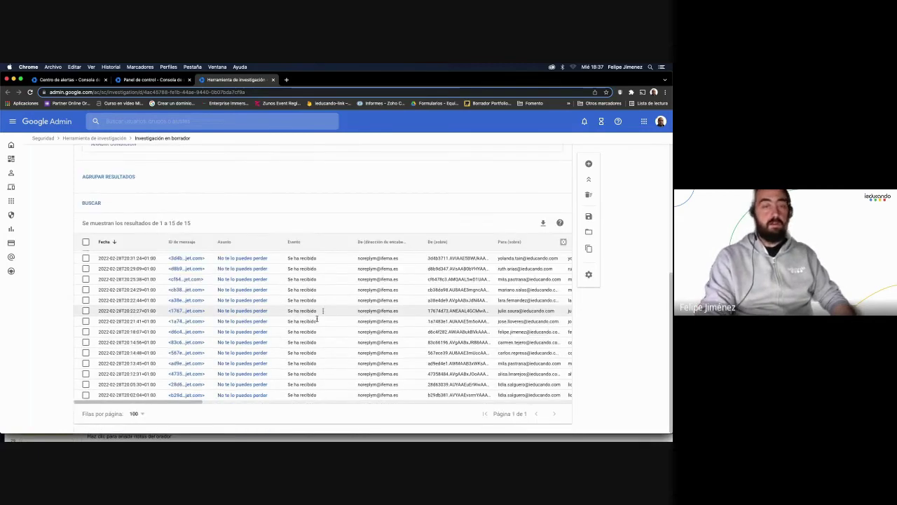
scroll(318, 319, up, 3)
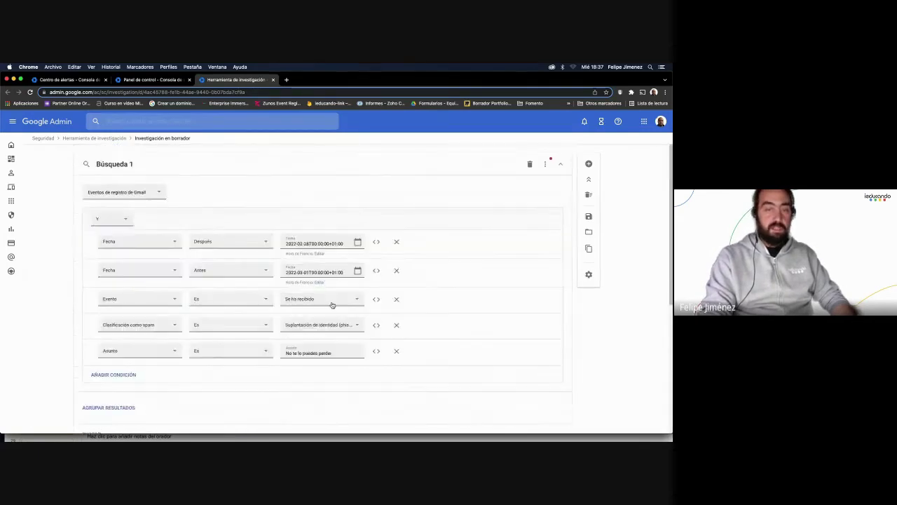
scroll(337, 294, down, 2)
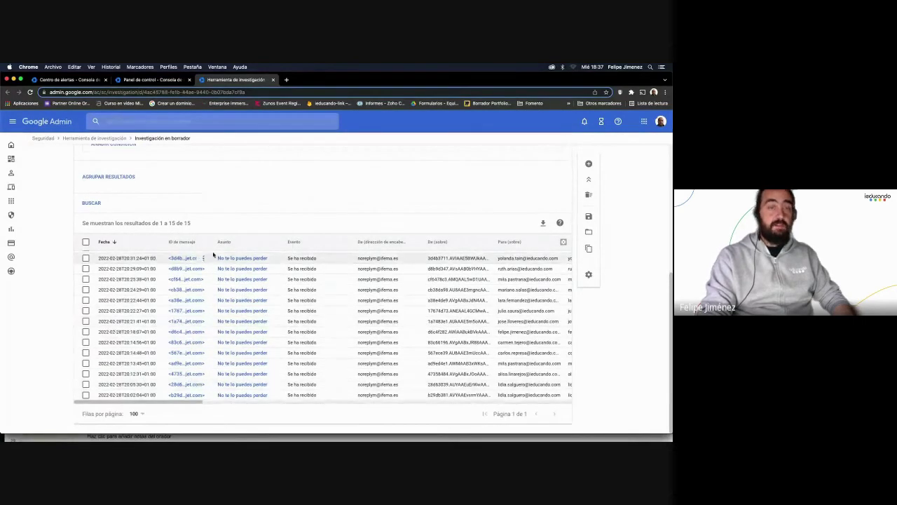
scroll(280, 347, up, 2)
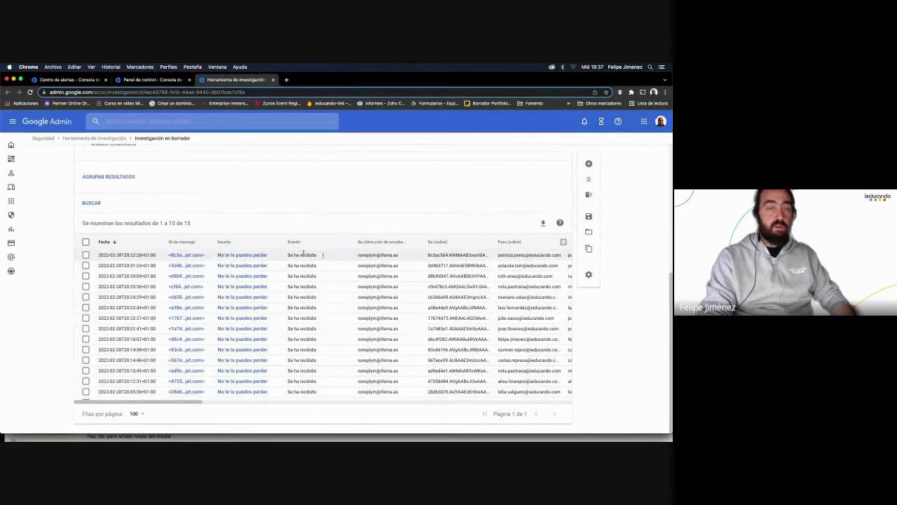
scroll(361, 277, down, 1)
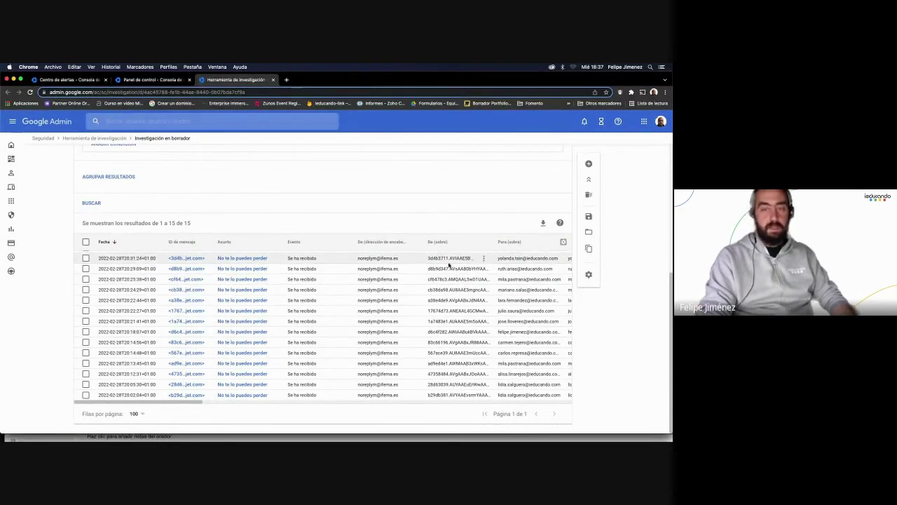
drag(180, 403, 274, 401)
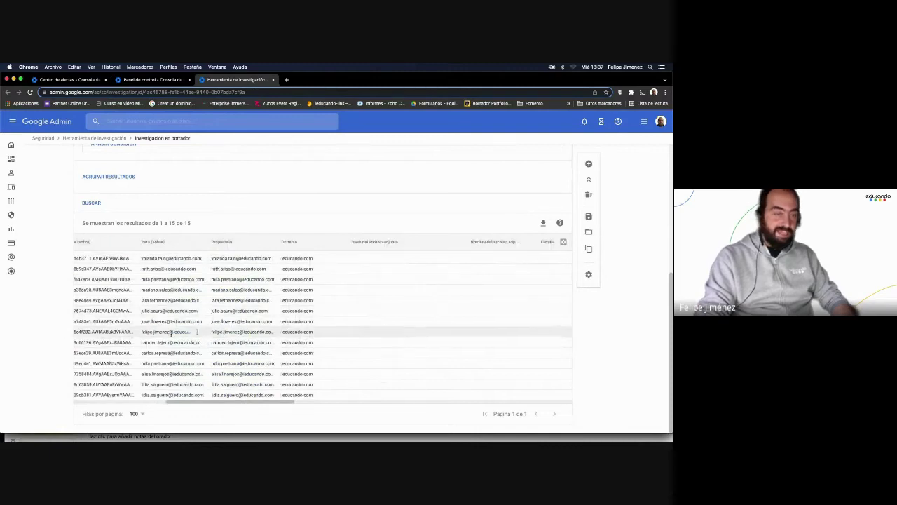
Open the message received at 20:31:24 and examine its SPF, DKIM and DMARC results, route steps and raw header.
drag(282, 402, 140, 396)
click(254, 261)
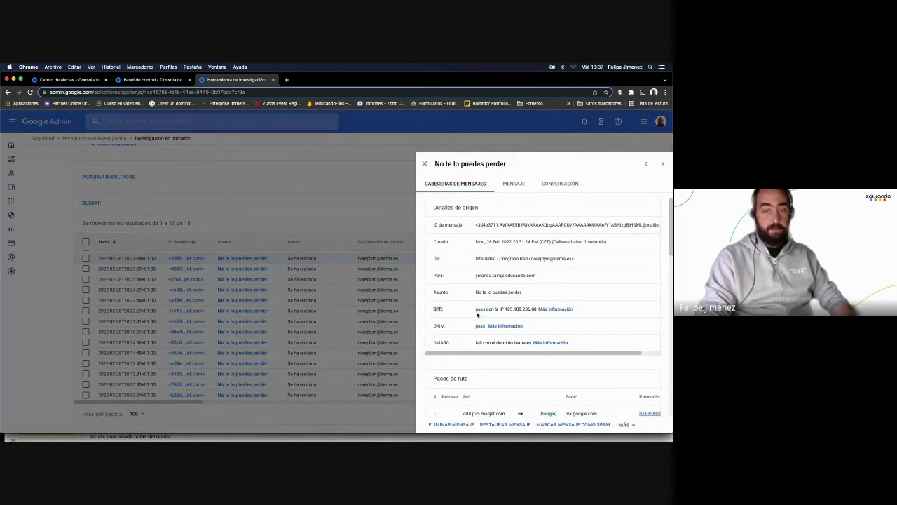
click(447, 327)
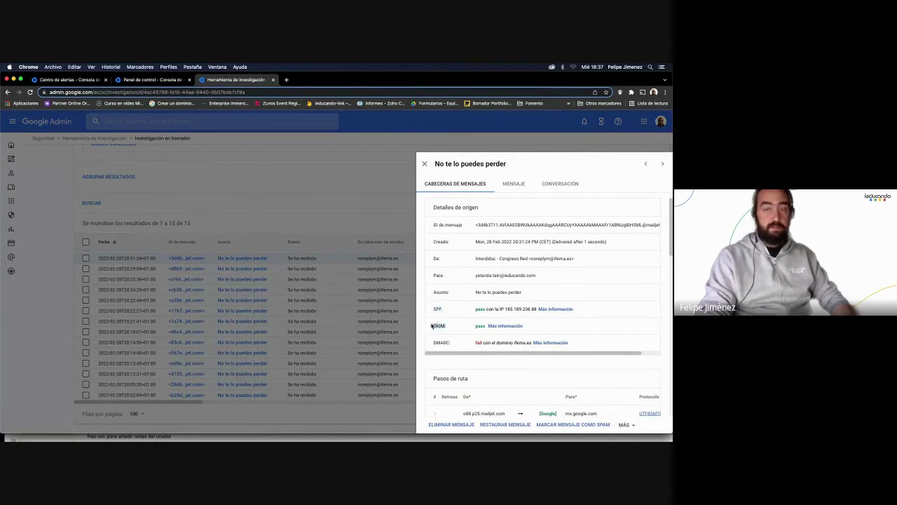
drag(456, 343, 426, 341)
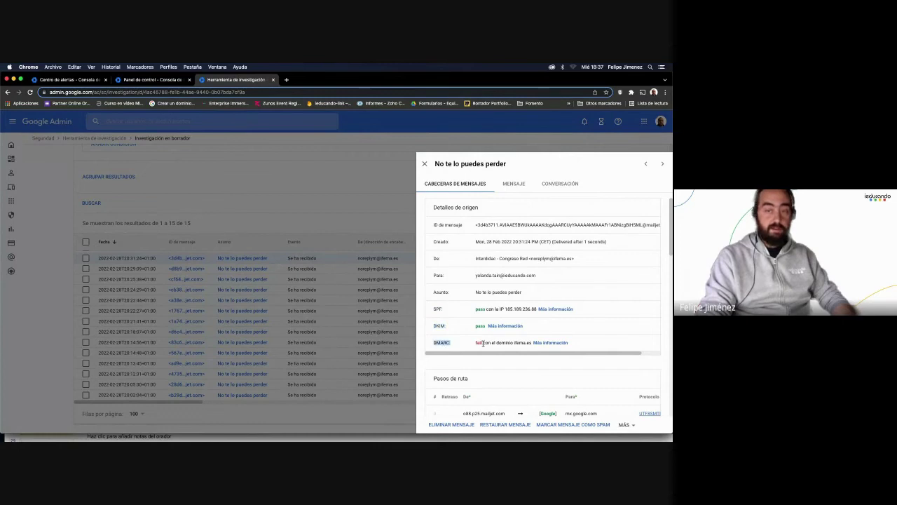
scroll(491, 329, down, 4)
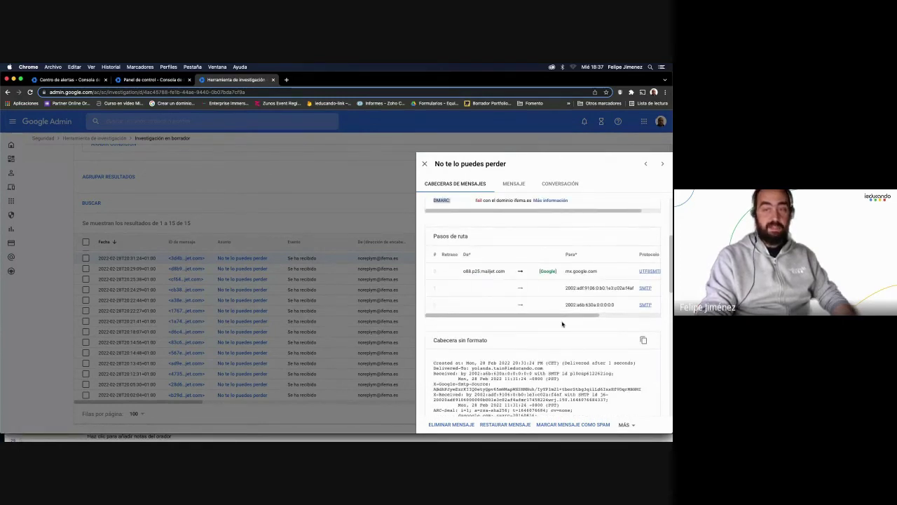
scroll(529, 320, down, 1)
scroll(522, 314, down, 1)
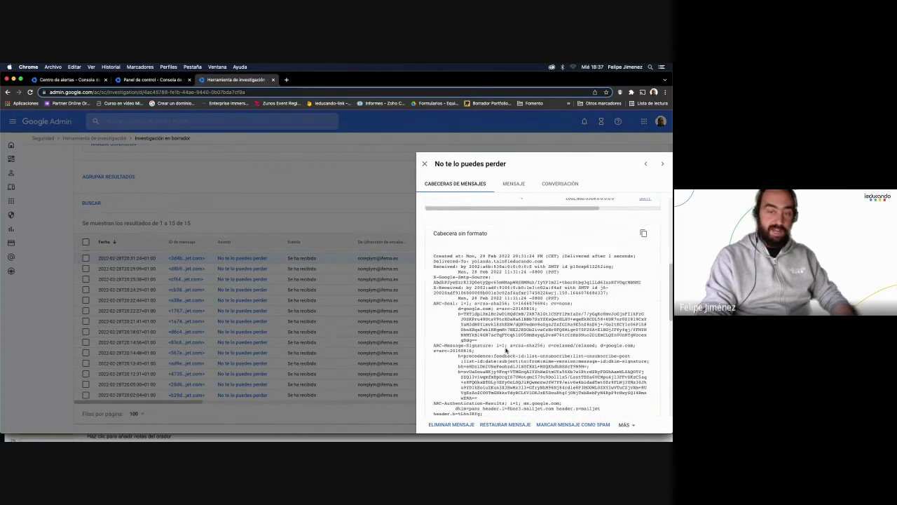
scroll(507, 350, up, 6)
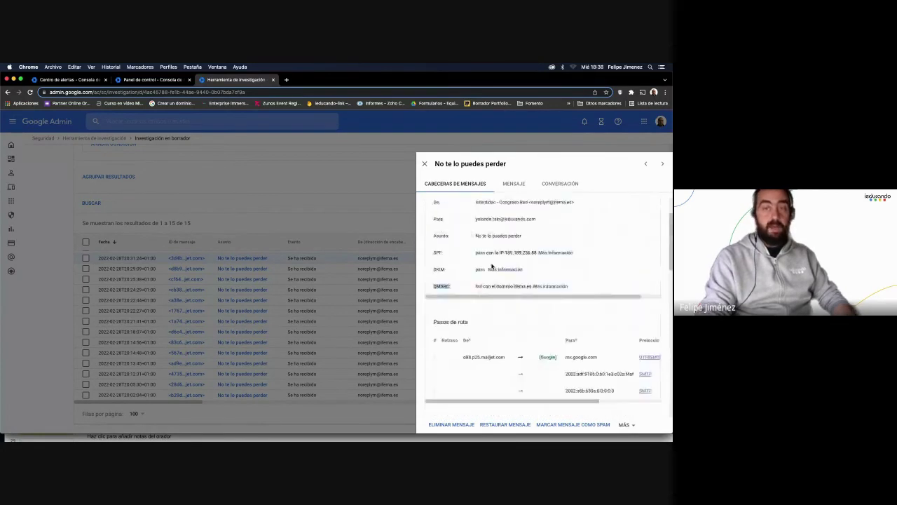
scroll(492, 266, up, 1)
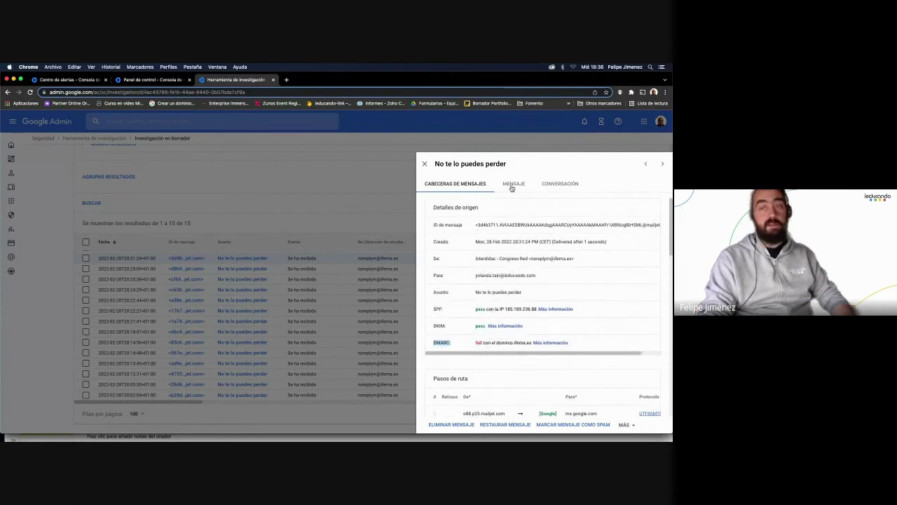
View the message's content with "demo" as the justification, read through its body and close the details.
click(511, 183)
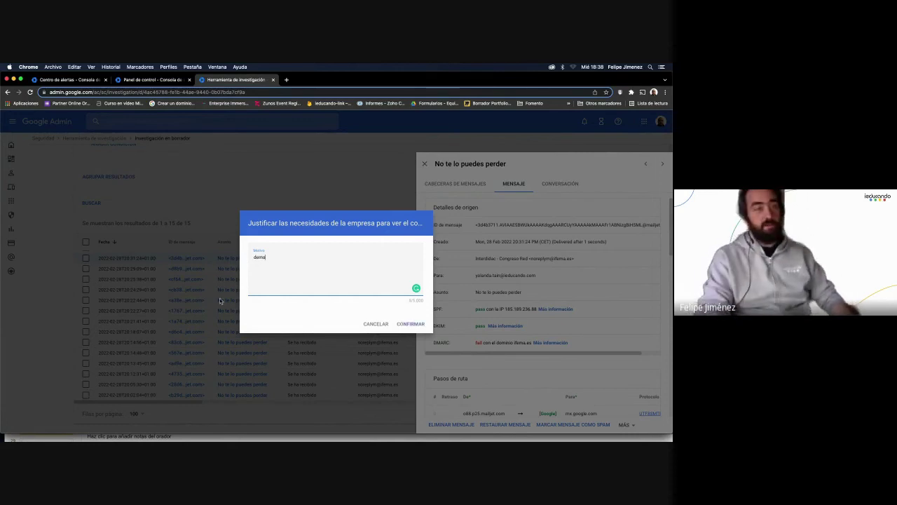
click(410, 324)
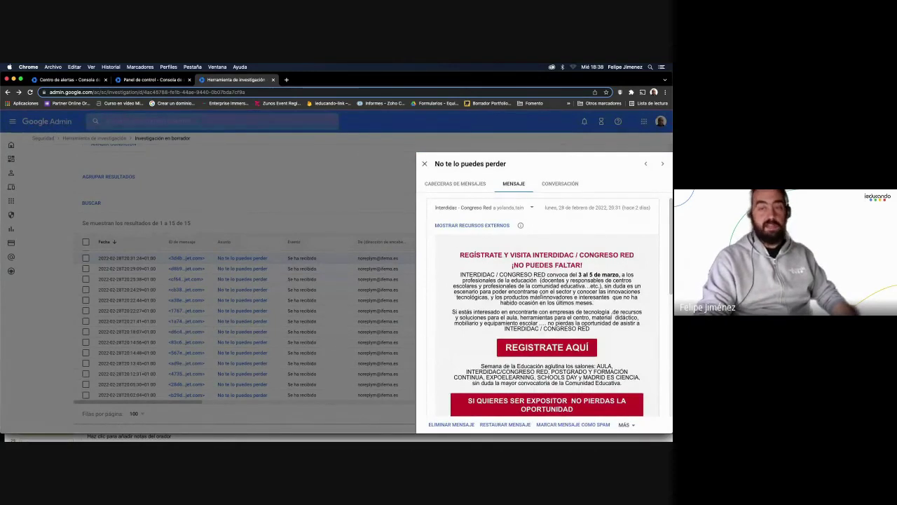
scroll(615, 259, down, 5)
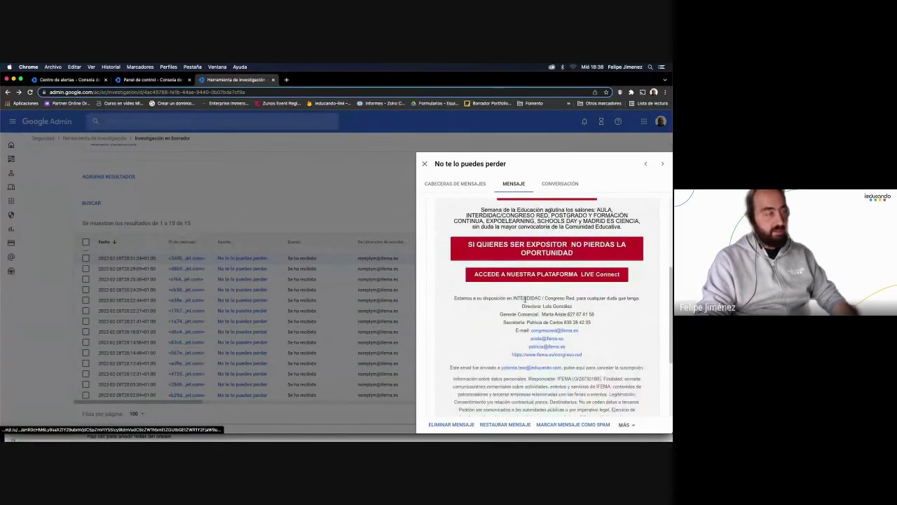
scroll(527, 308, down, 3)
scroll(533, 340, down, 3)
scroll(529, 324, up, 10)
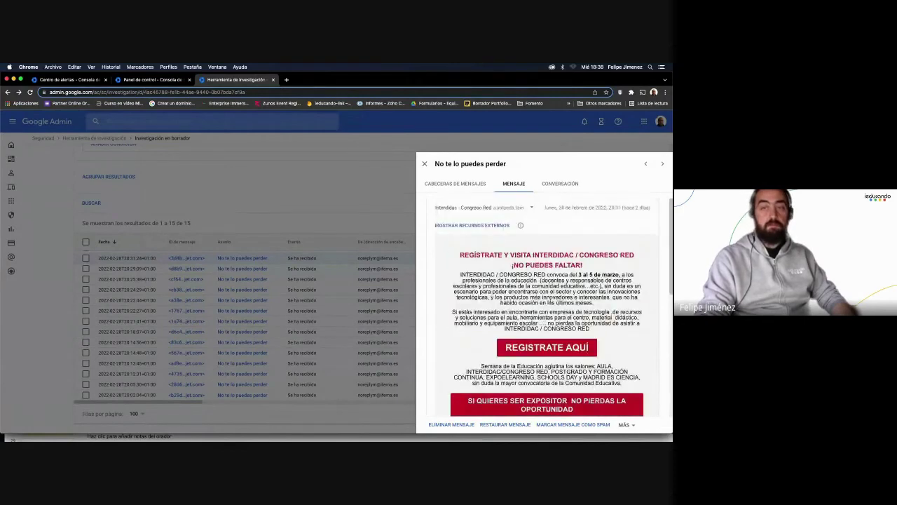
click(423, 165)
Select the message received at 20:31:24 in the results and show the actions available for it.
click(85, 258)
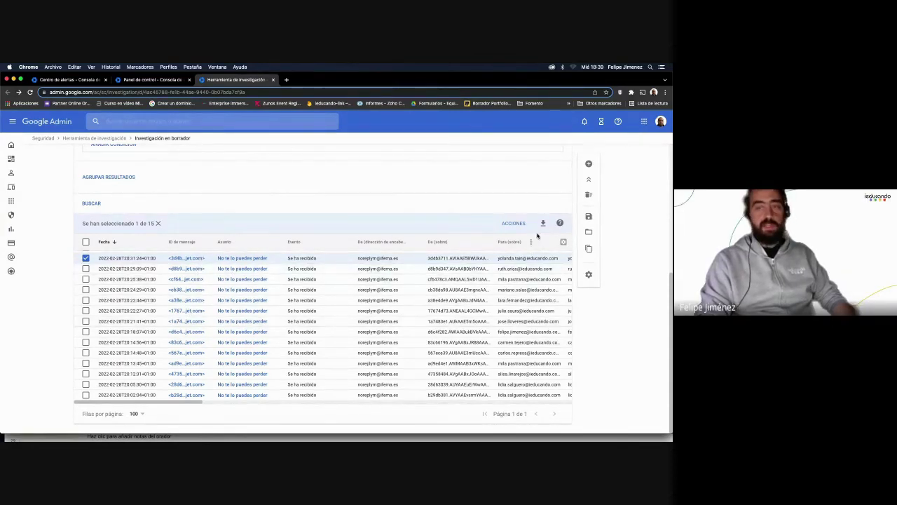
click(514, 223)
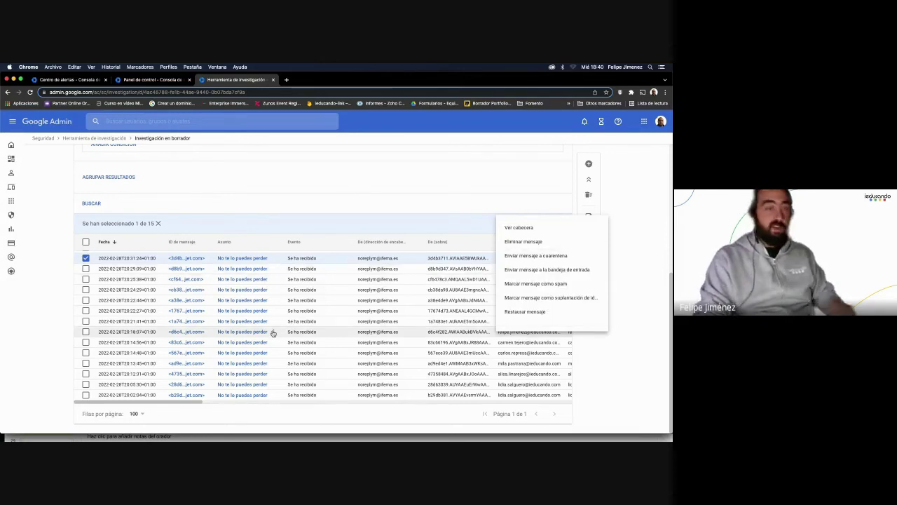
Delete the search "Búsqueda 1" from the draft investigation and confirm the removal.
scroll(501, 203, up, 5)
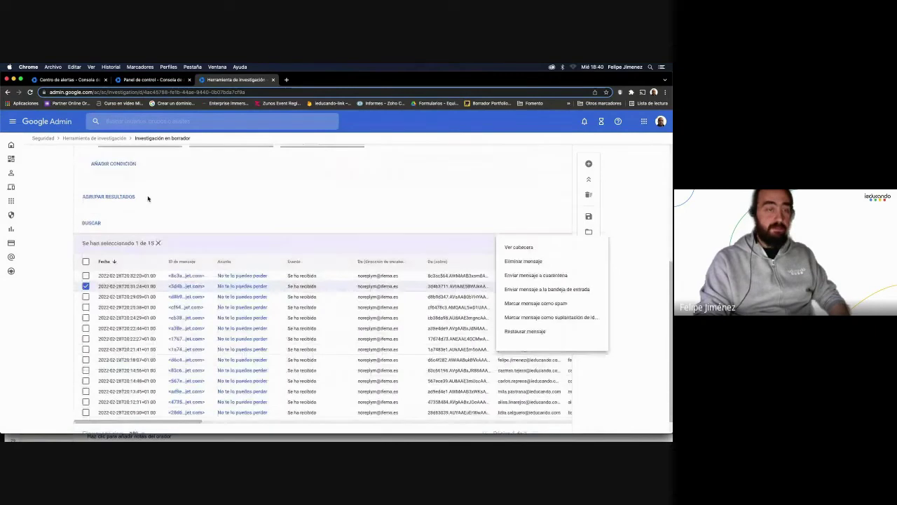
scroll(147, 199, down, 1)
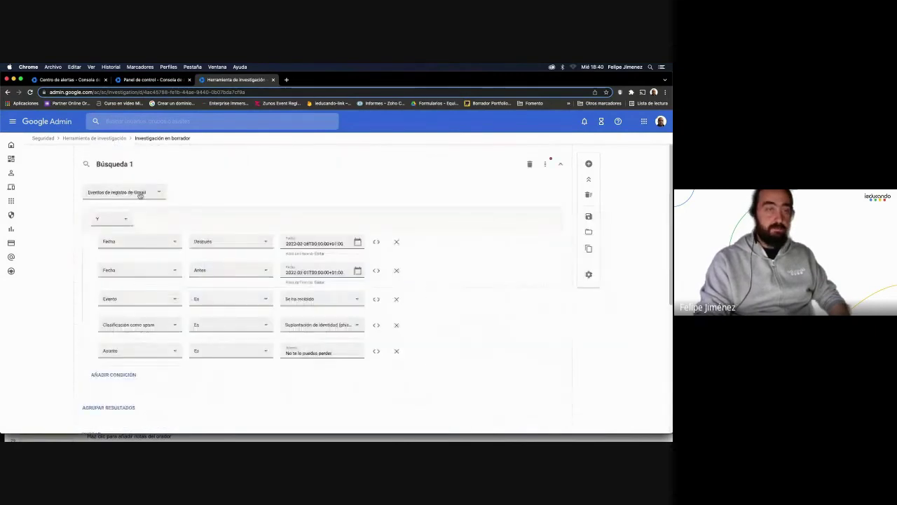
click(530, 164)
click(384, 300)
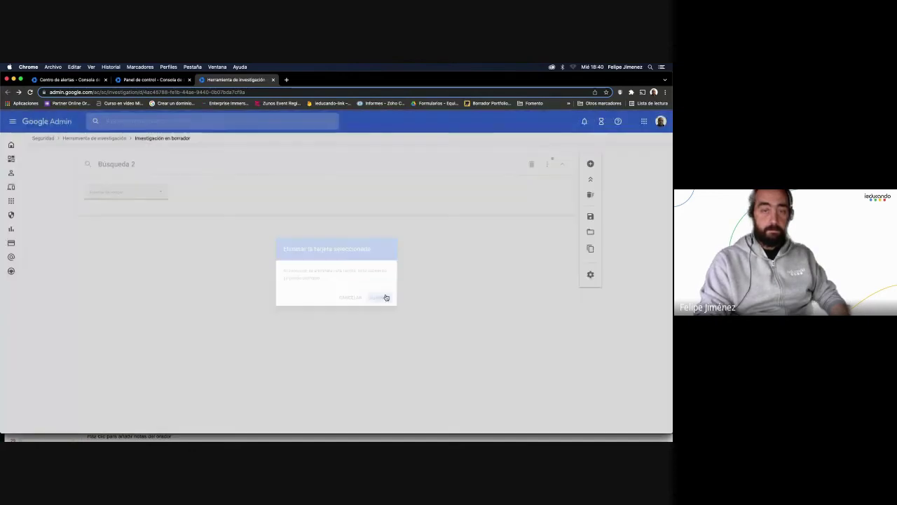
Set the data source of "Búsqueda 2" to the Drive log events (Eventos de registro de Drive).
click(161, 195)
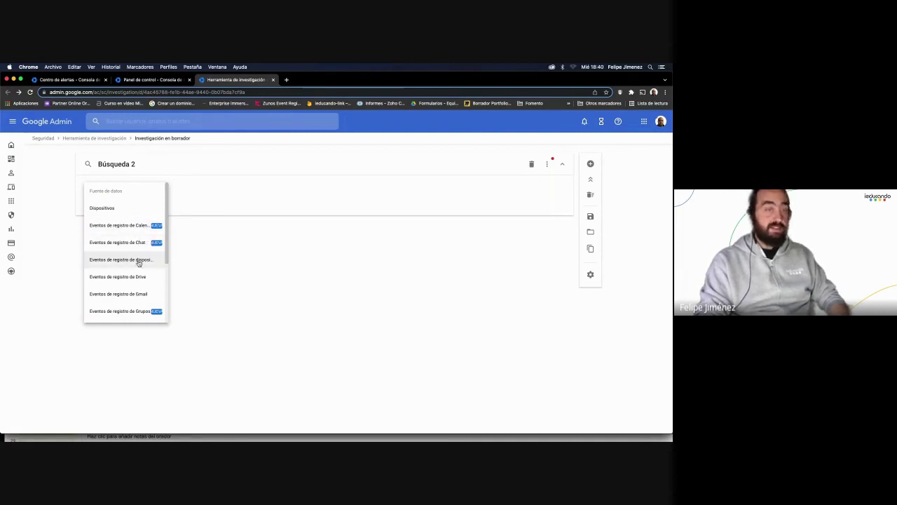
scroll(136, 291, down, 4)
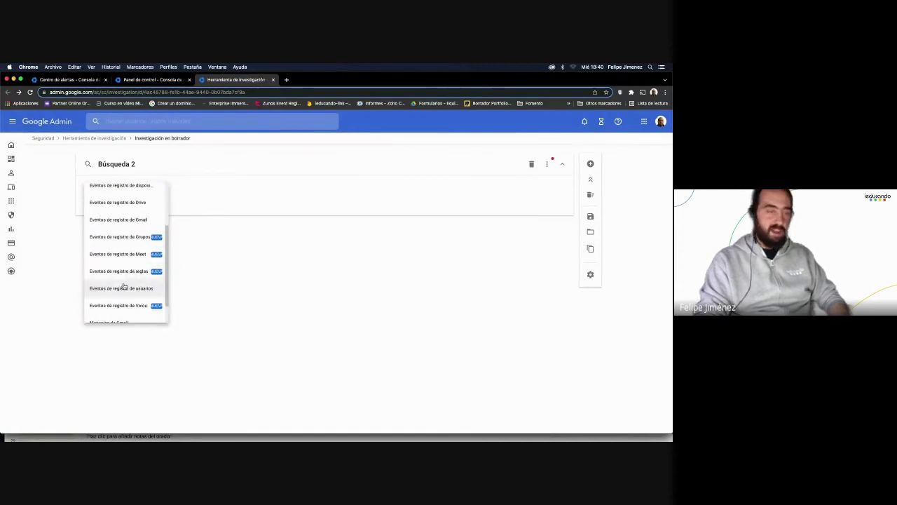
scroll(124, 286, down, 2)
scroll(132, 257, up, 3)
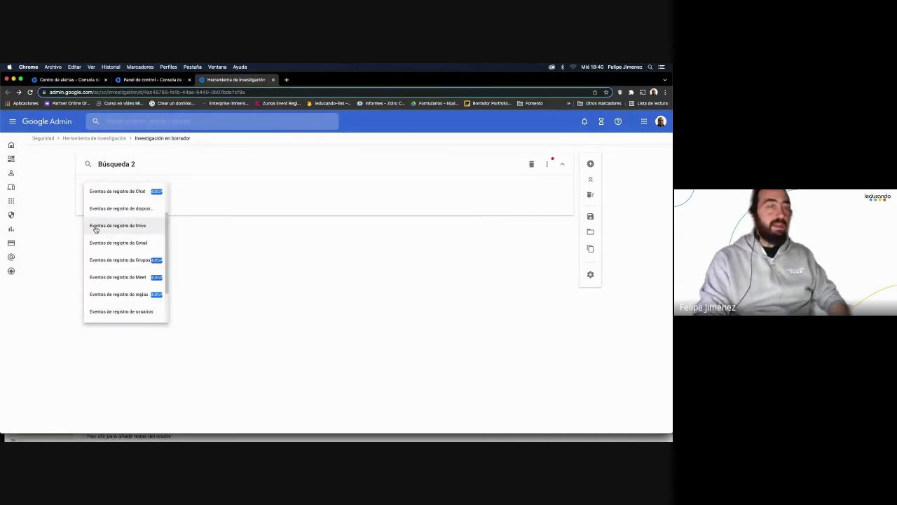
click(127, 227)
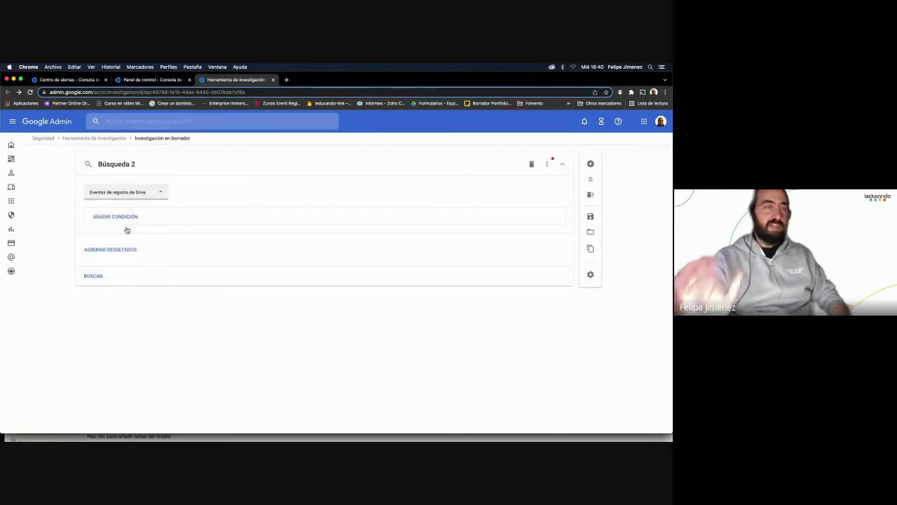
Add a condition to the Drive search that requires "Cambio de visibilidad" to be "Externo".
click(115, 219)
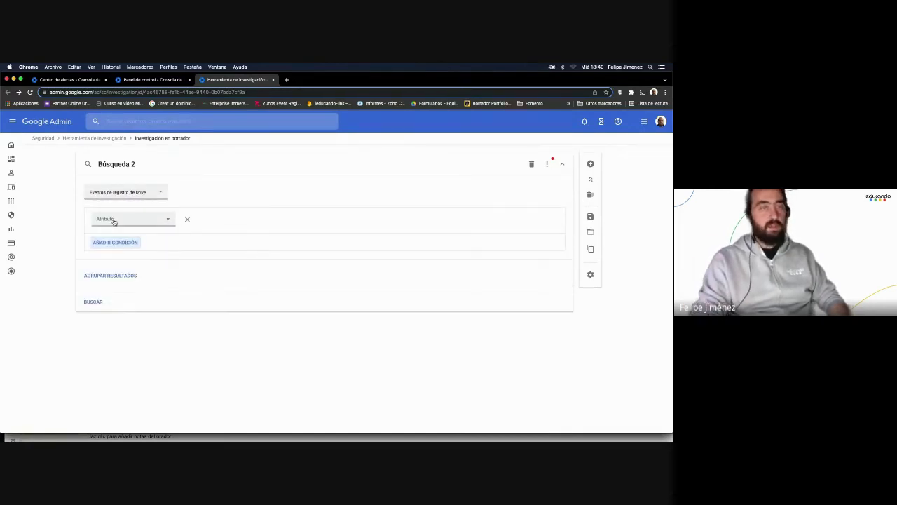
click(169, 221)
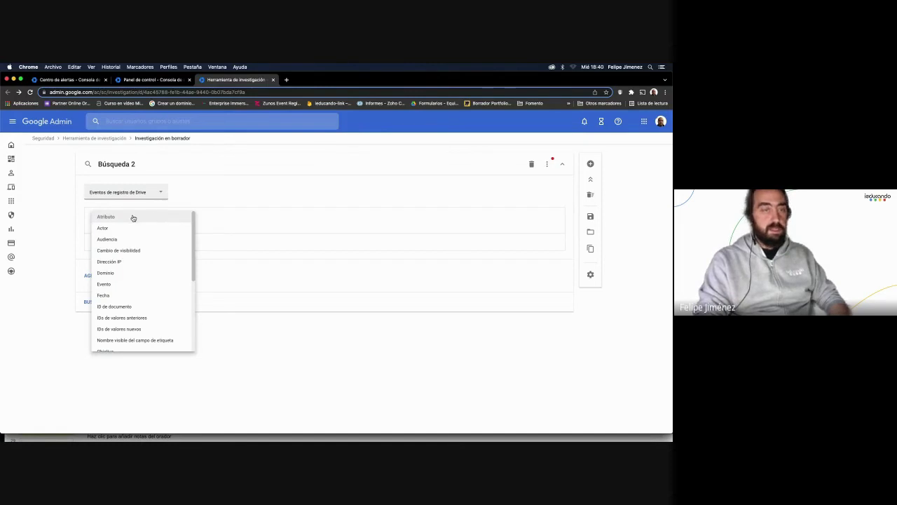
click(133, 250)
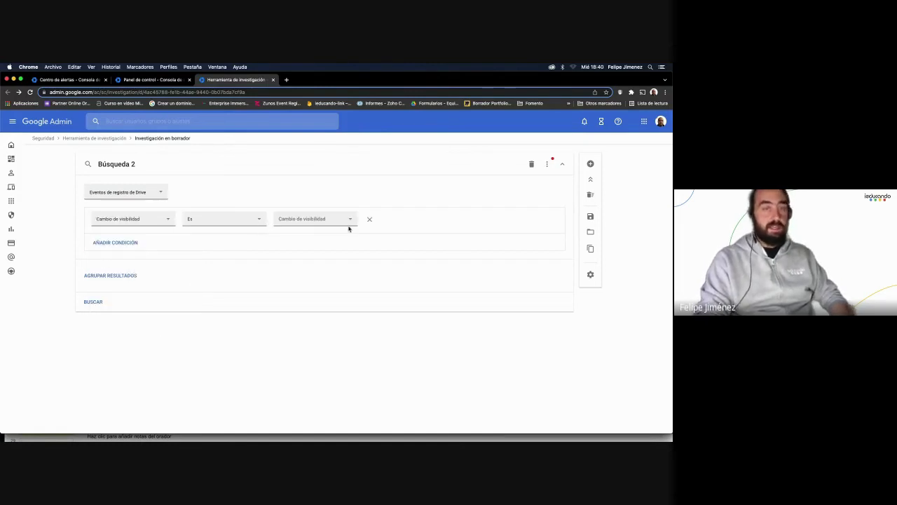
click(334, 220)
click(291, 230)
Add a second condition, "Propietario" "Contiene" the chosen user's e-mail address, and run the search.
click(127, 244)
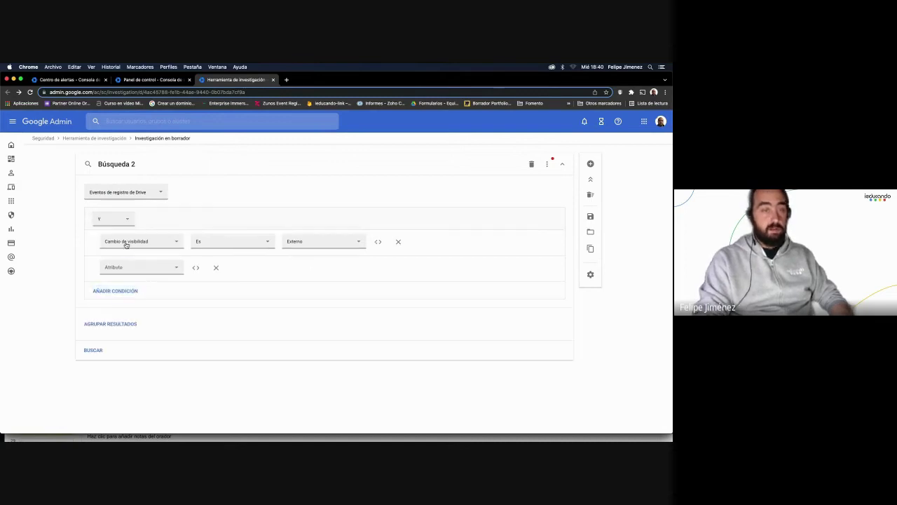
click(162, 271)
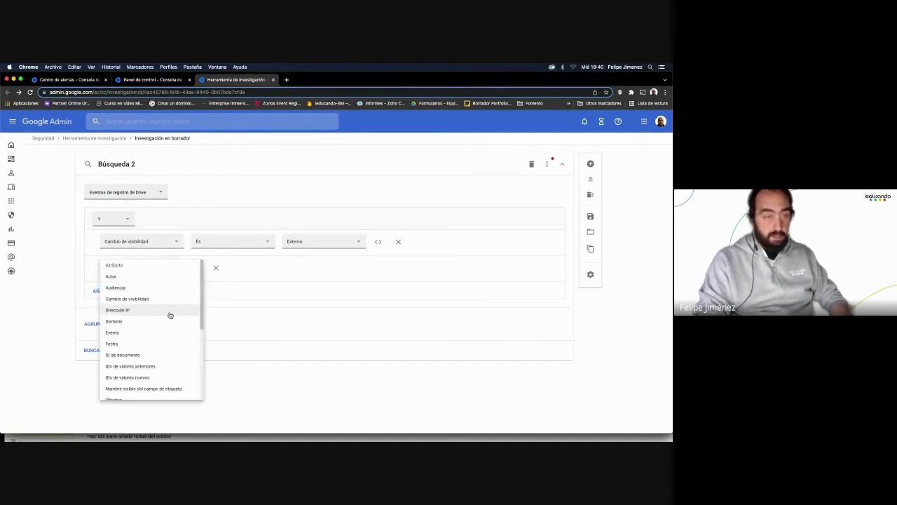
scroll(161, 344, down, 3)
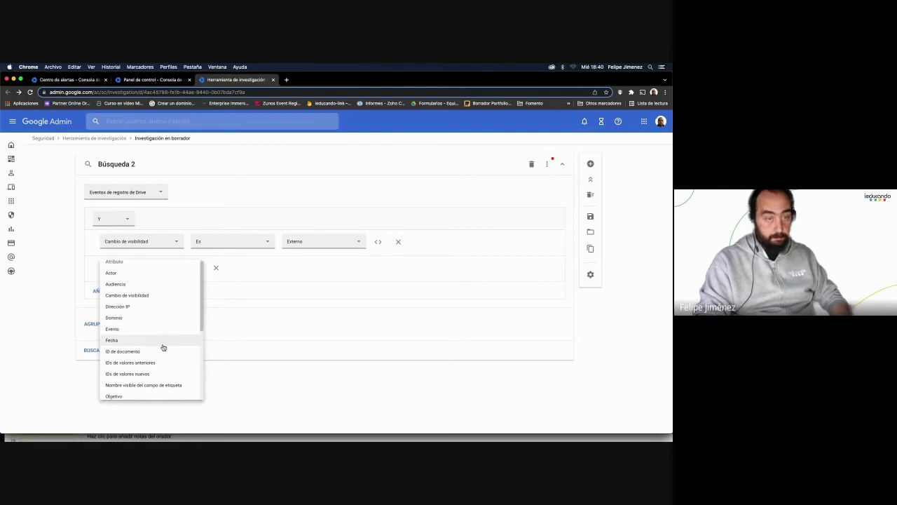
scroll(163, 344, down, 3)
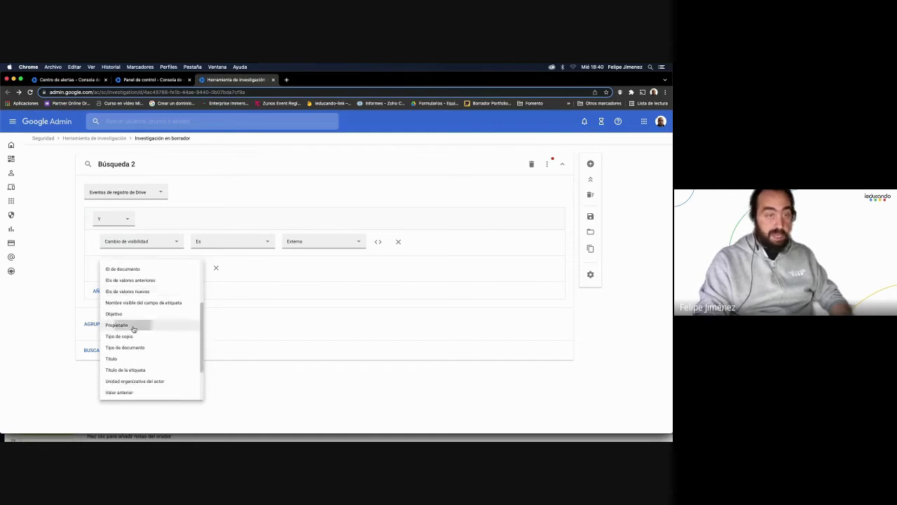
click(135, 324)
click(315, 269)
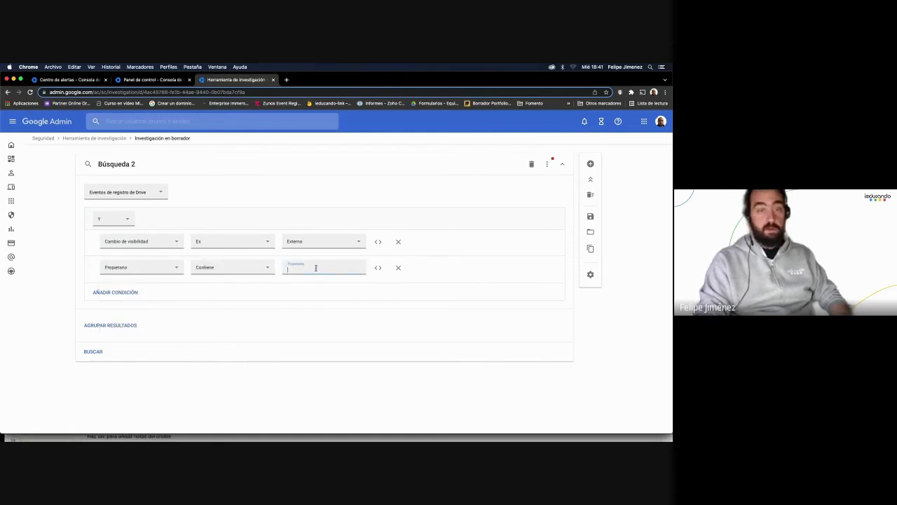
text(isaac)
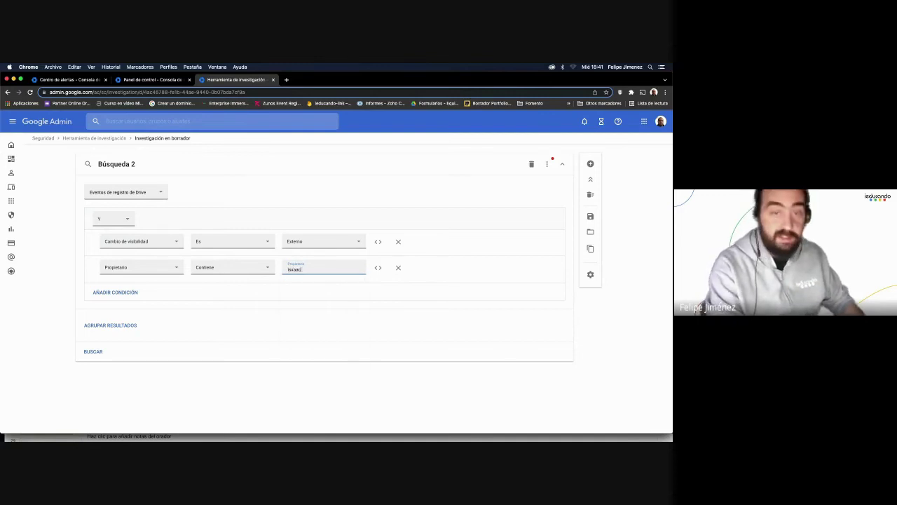
key(BackSpace)
key(BackSpace)
key(BackSpace)
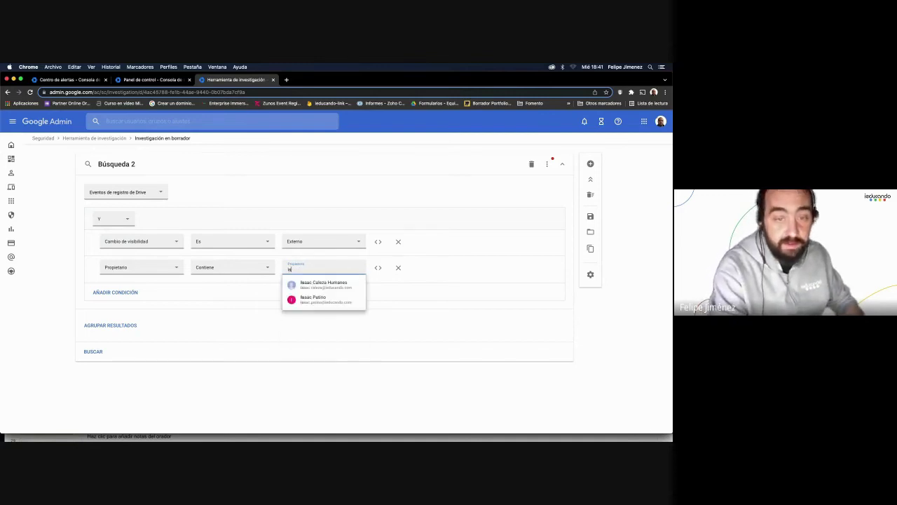
click(316, 281)
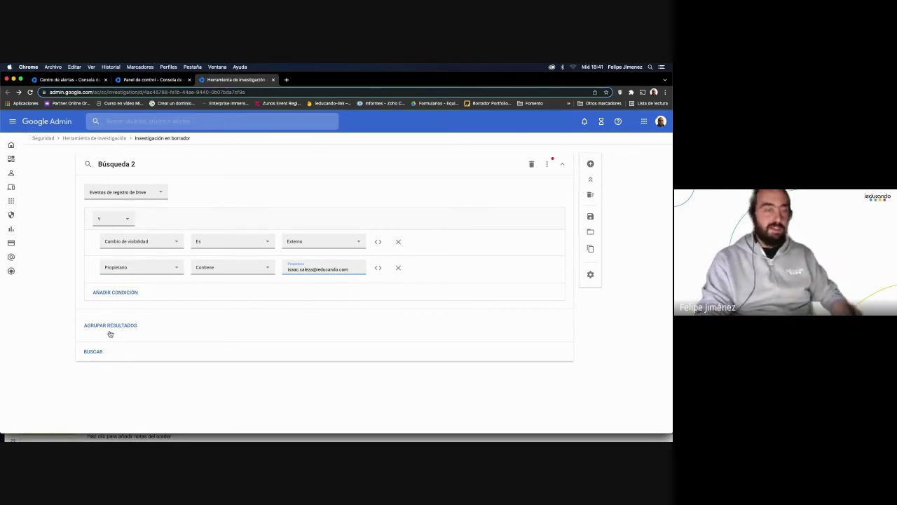
click(91, 352)
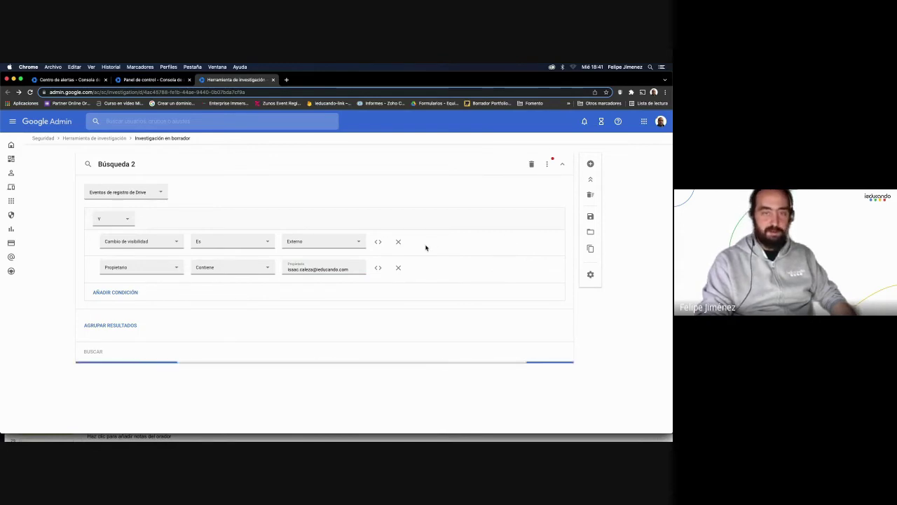
Look through the rows and all columns of the Drive search results, checking the rows-per-page choices as well.
scroll(450, 276, down, 5)
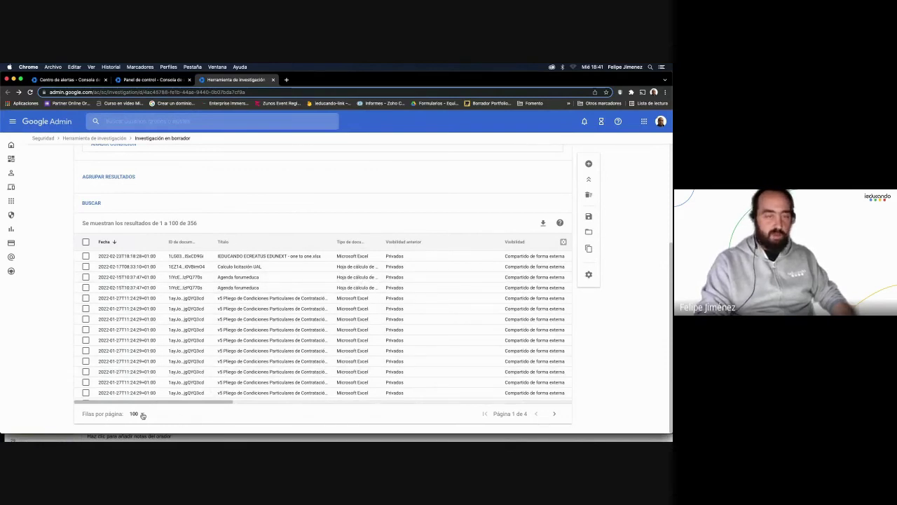
click(143, 414)
click(134, 413)
scroll(337, 321, down, 2)
scroll(337, 322, down, 5)
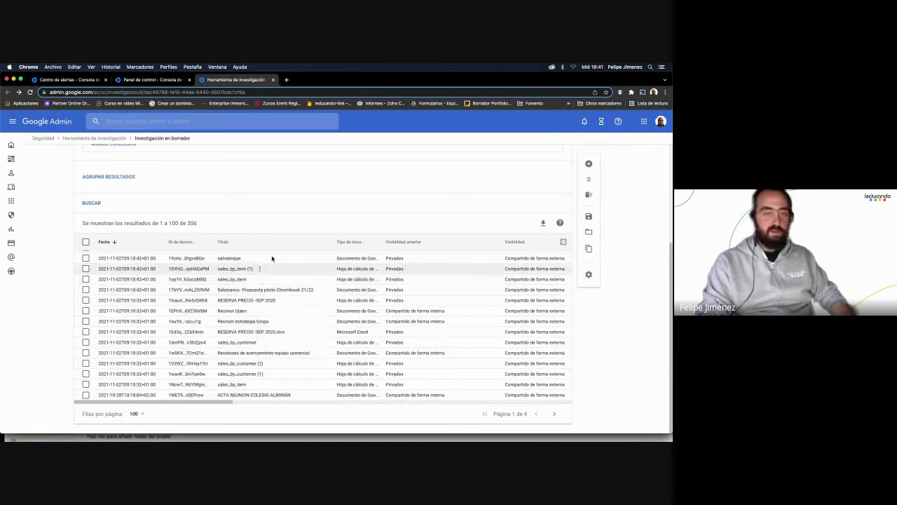
scroll(266, 268, up, 5)
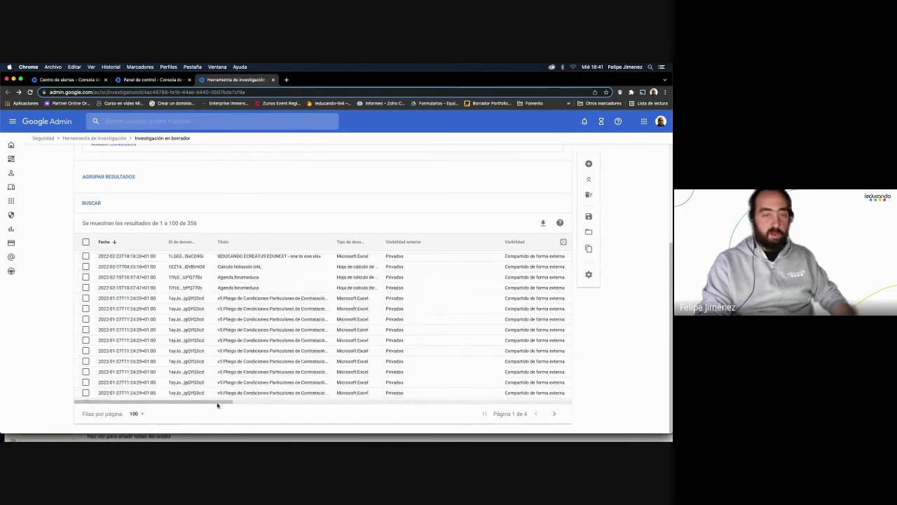
drag(217, 403, 380, 405)
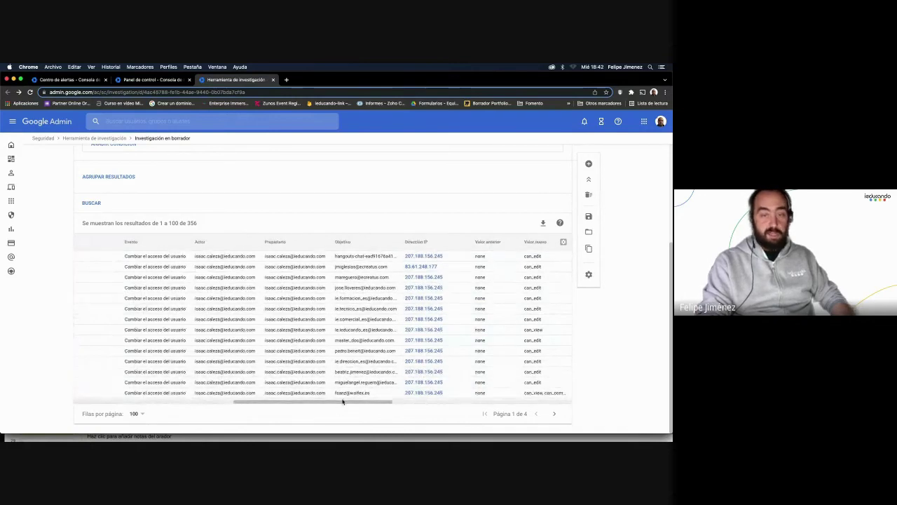
drag(343, 401, 512, 408)
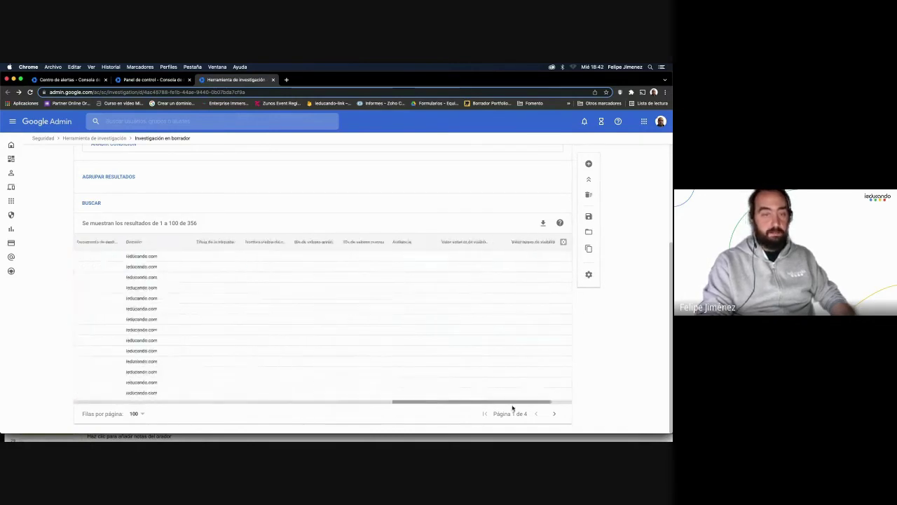
drag(575, 400, 84, 400)
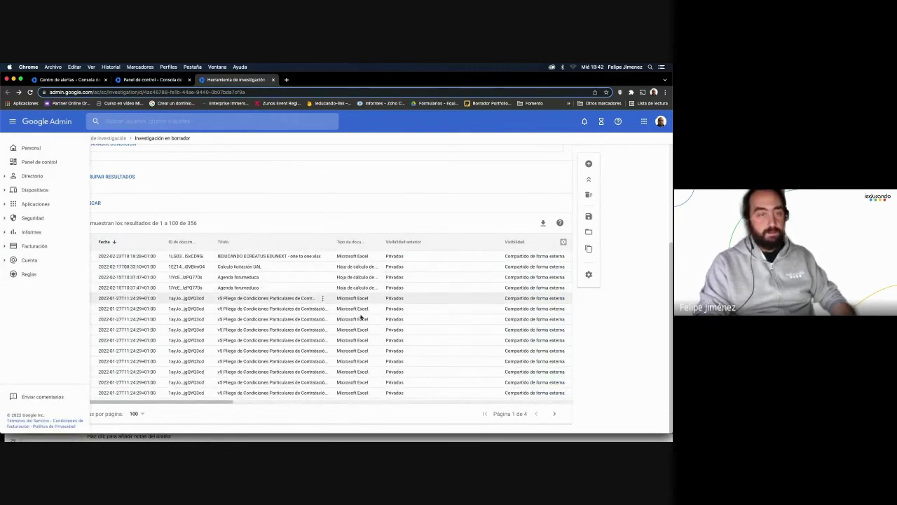
Select the spreadsheet shared on 2022-02-17 in the results and show the actions available for it.
click(86, 267)
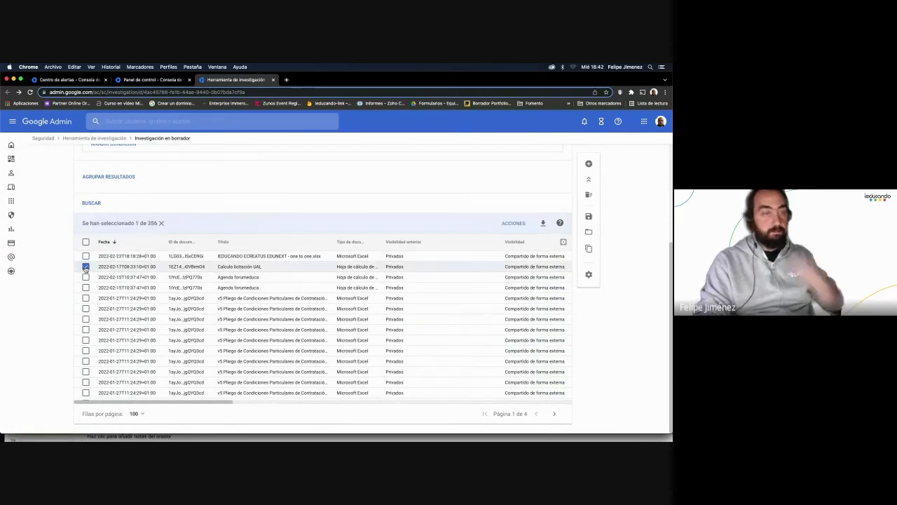
click(519, 225)
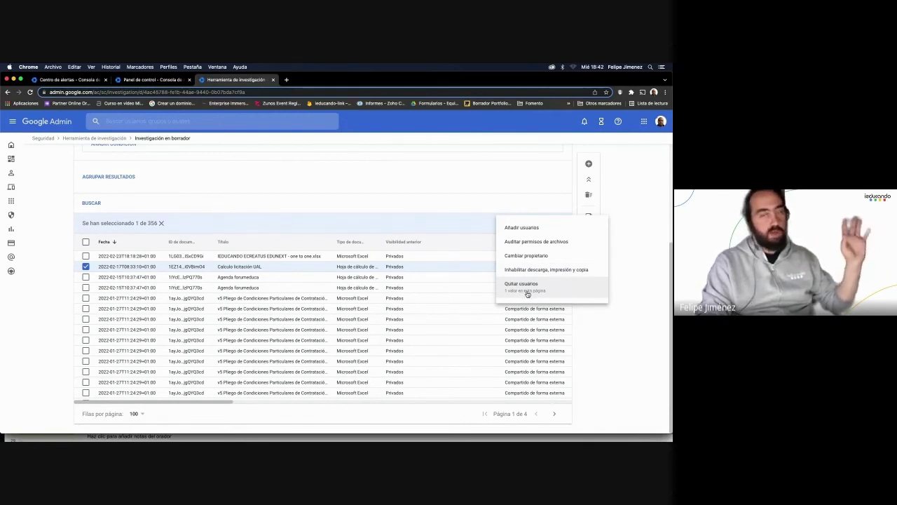
click(477, 195)
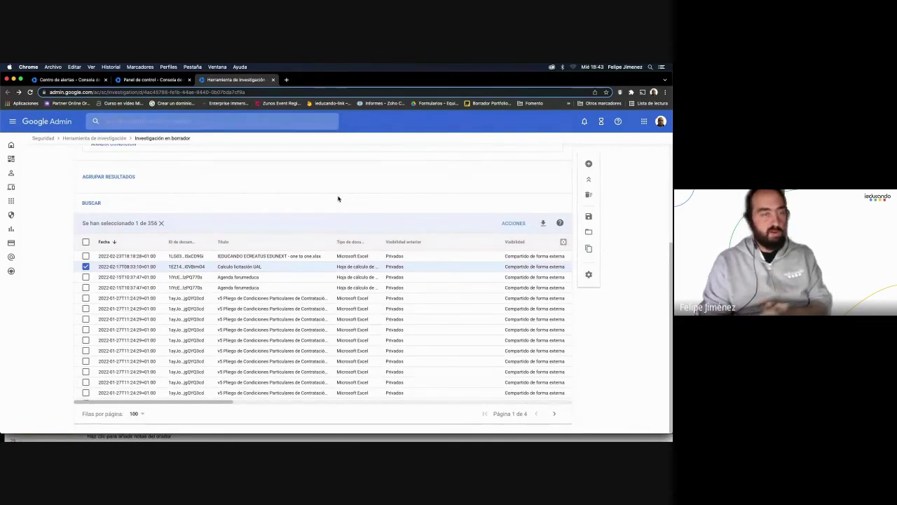
Return to the spam filter report, go up to the "Seguridad" section and pass the identity check with the account password.
scroll(158, 192, up, 3)
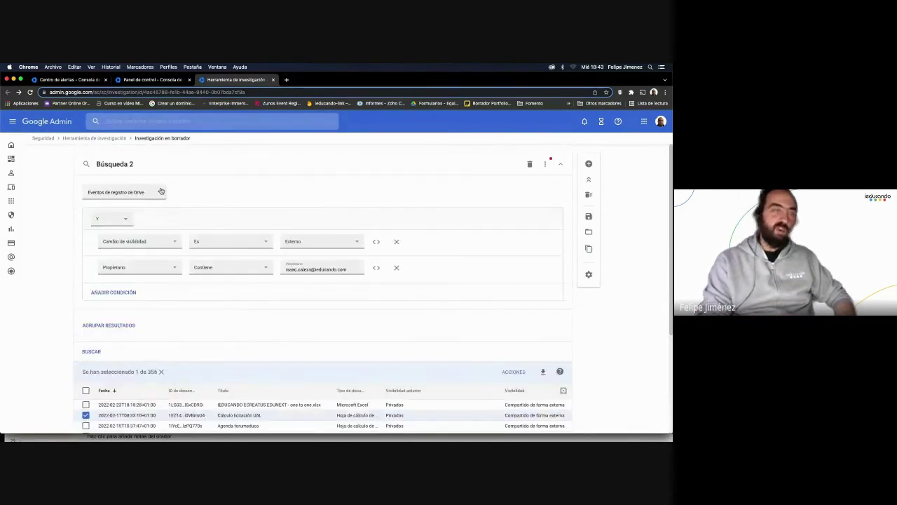
click(13, 188)
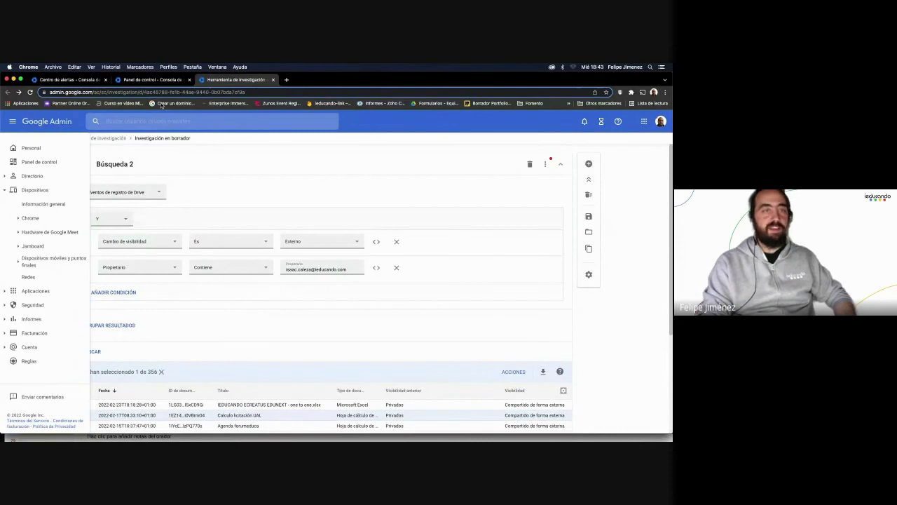
click(153, 80)
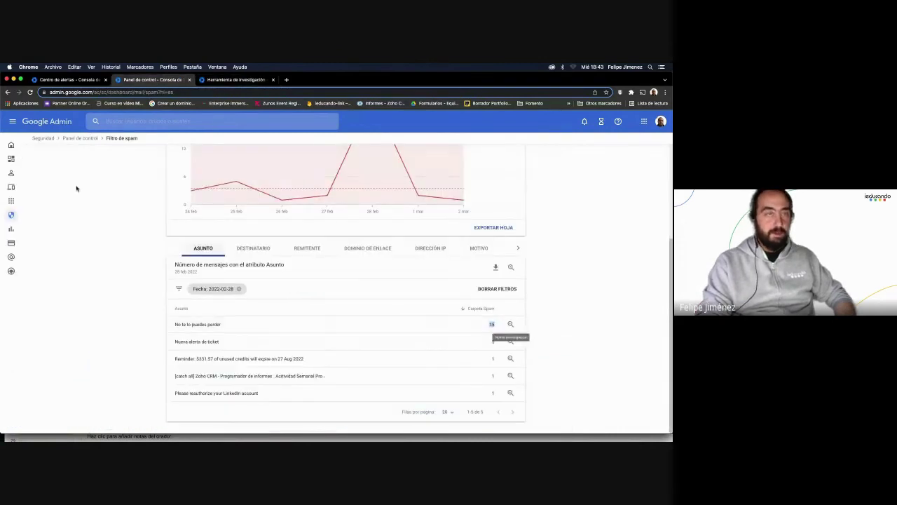
click(43, 138)
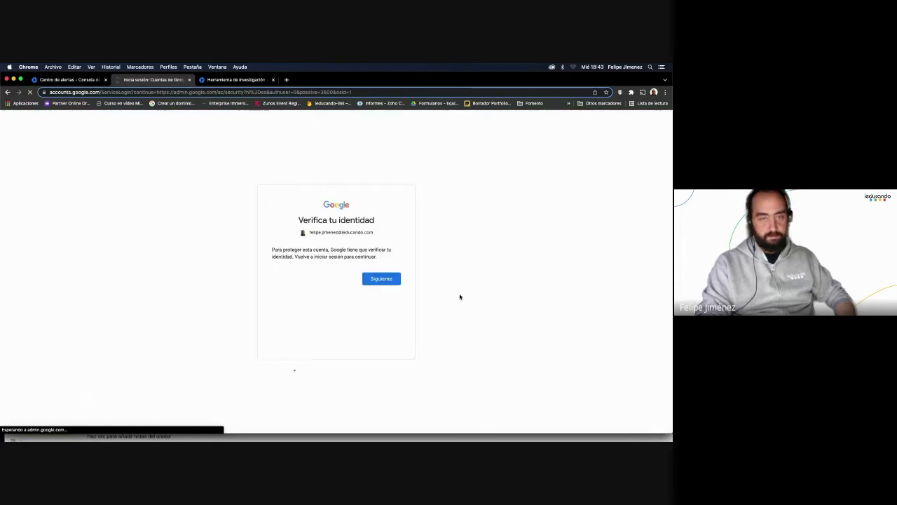
click(383, 280)
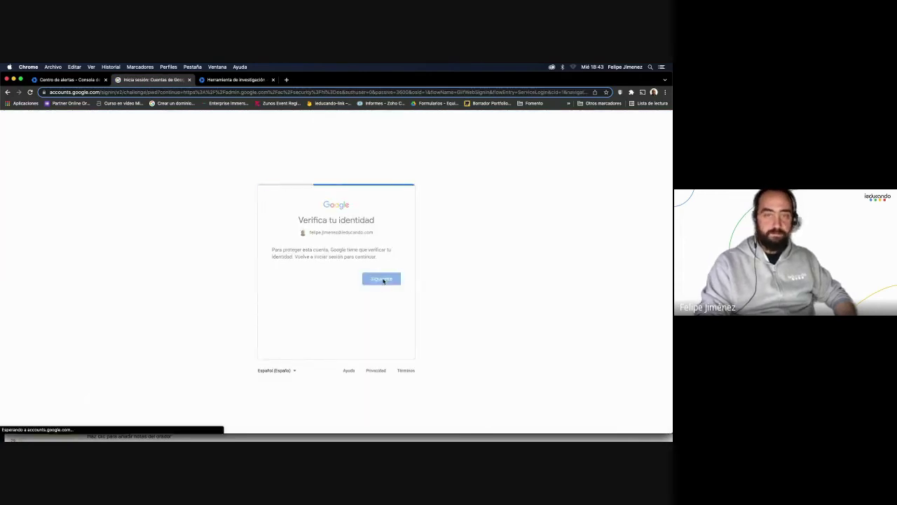
click(383, 319)
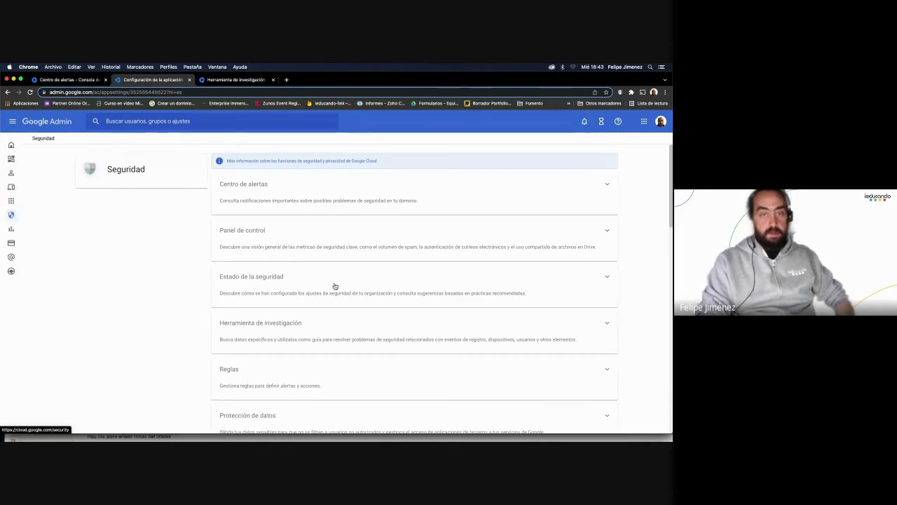
Open "Estado de la seguridad" and examine the configuration settings, their status and the recommendation indicators.
click(271, 281)
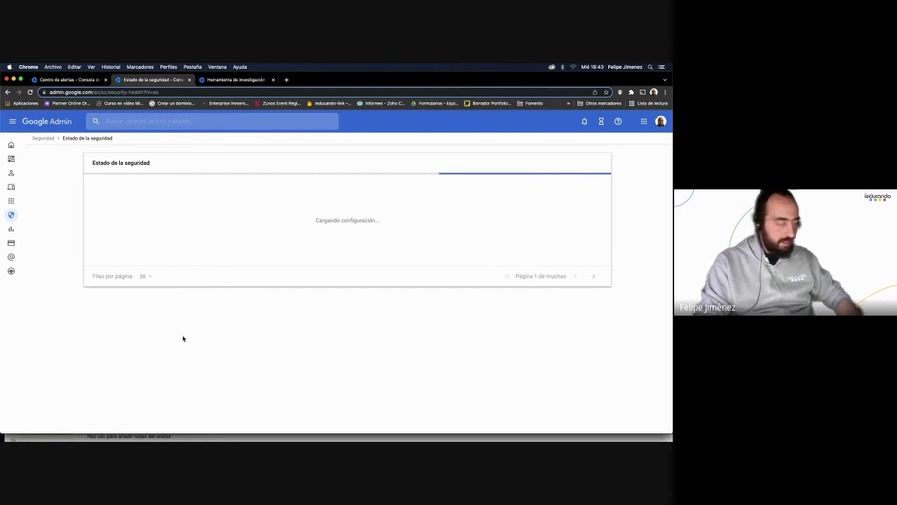
key(ctrl+Up)
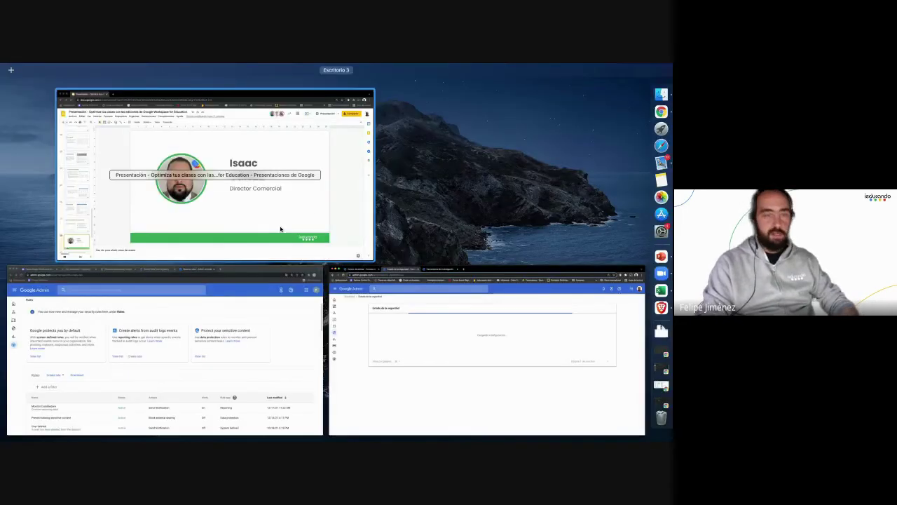
click(405, 336)
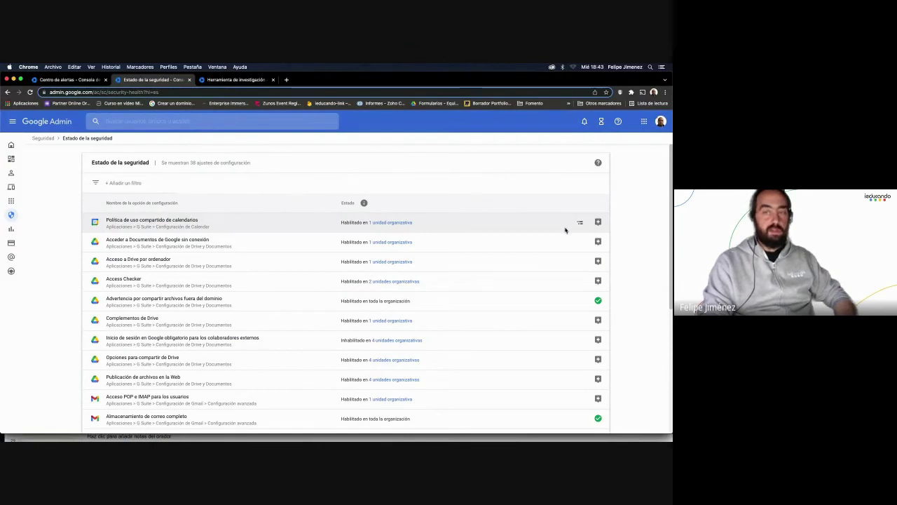
mouse_move(599, 223)
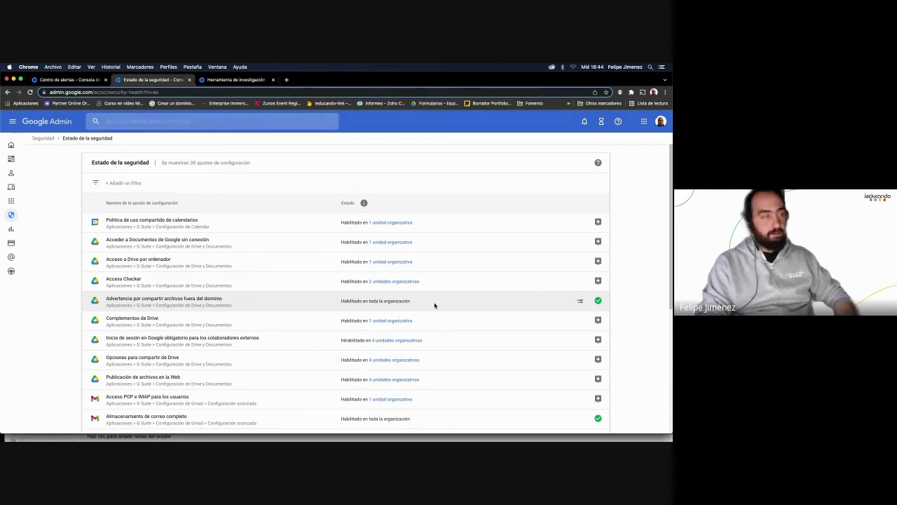
Review the Calendar, Drive and Gmail settings and their statuses throughout the "Estado de la seguridad" list.
scroll(379, 231, down, 5)
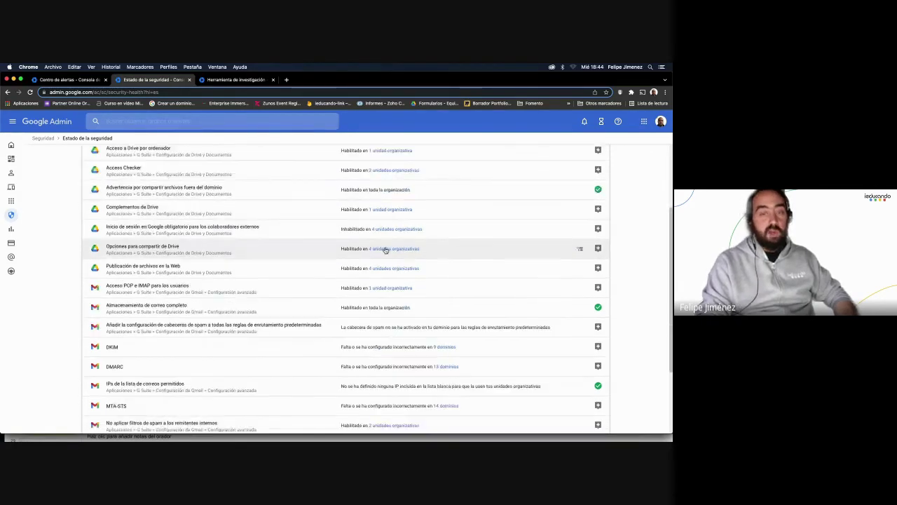
scroll(385, 248, up, 5)
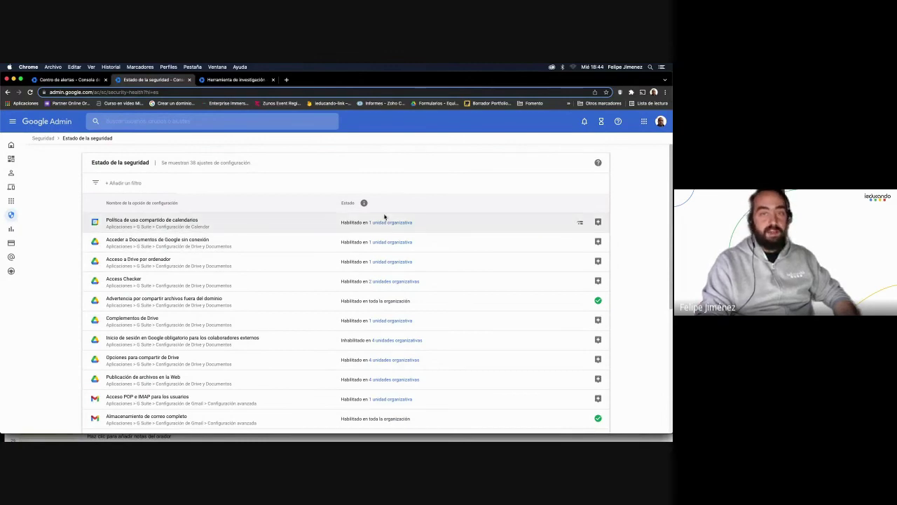
scroll(379, 331, down, 5)
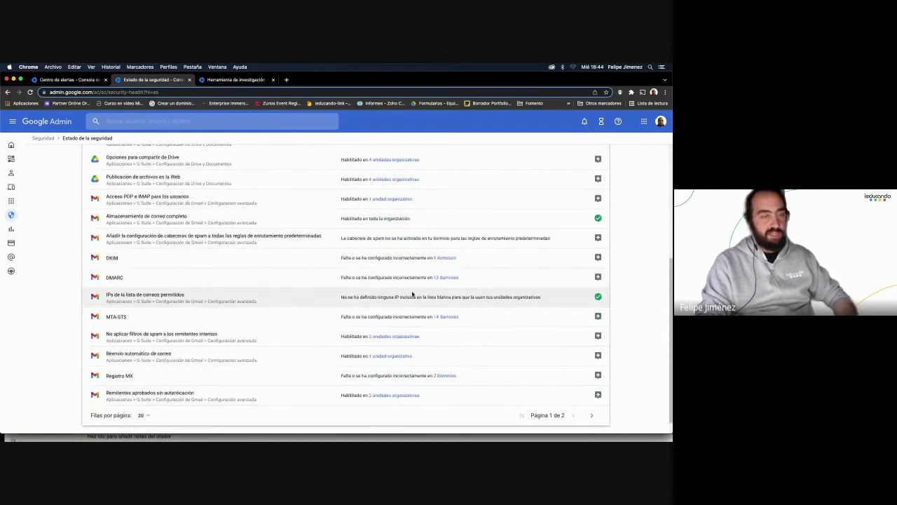
scroll(411, 293, down, 1)
scroll(399, 284, up, 5)
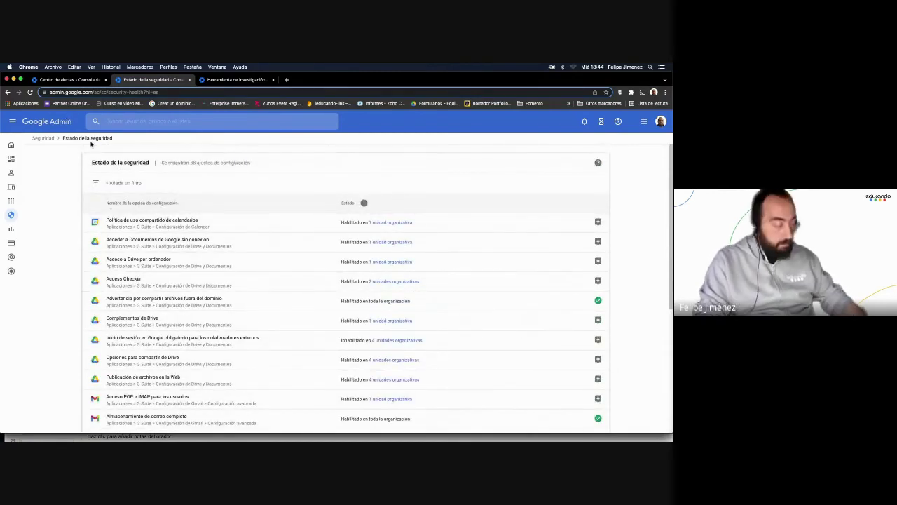
Switch to the BigQuery workspace in the other Chrome window and look through the schema of the ClassroomActivity table.
key(ctrl+Up)
click(215, 318)
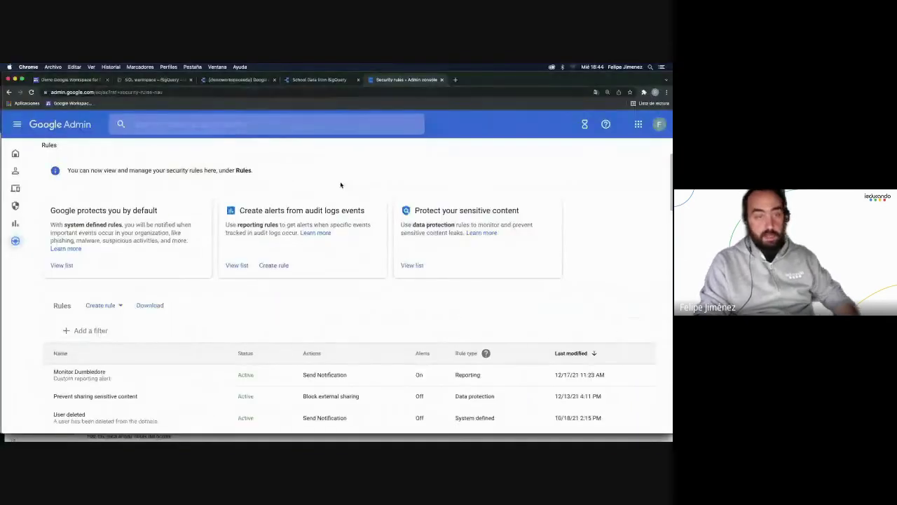
click(155, 80)
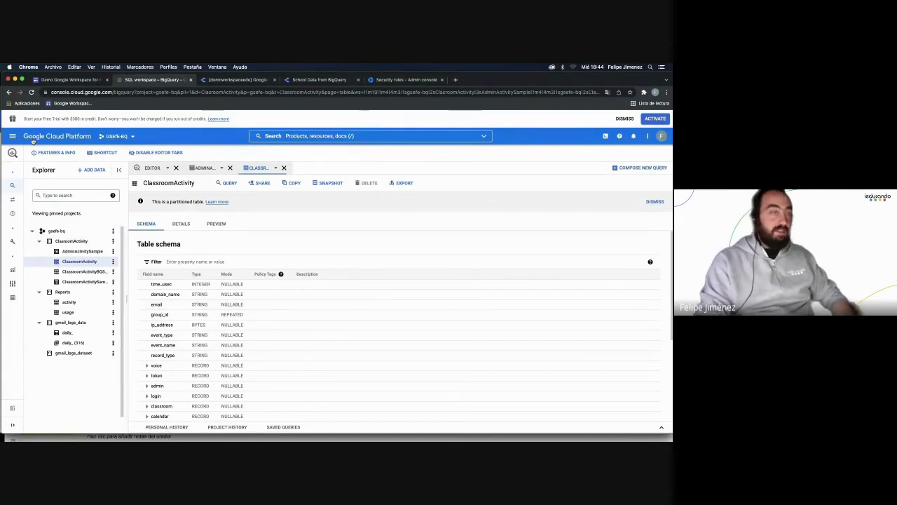
scroll(203, 298, down, 3)
scroll(200, 305, down, 3)
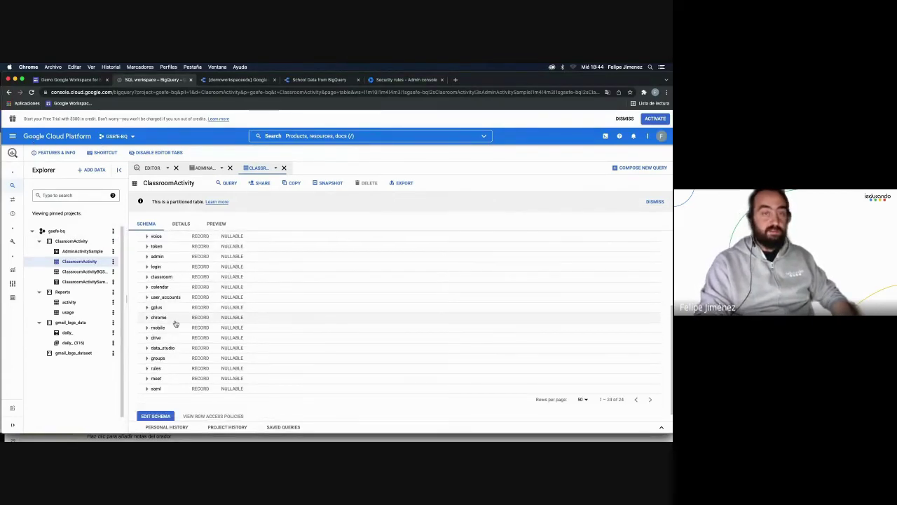
Preview the ClassroomActivity table's data and look across its record columns.
click(181, 224)
click(216, 224)
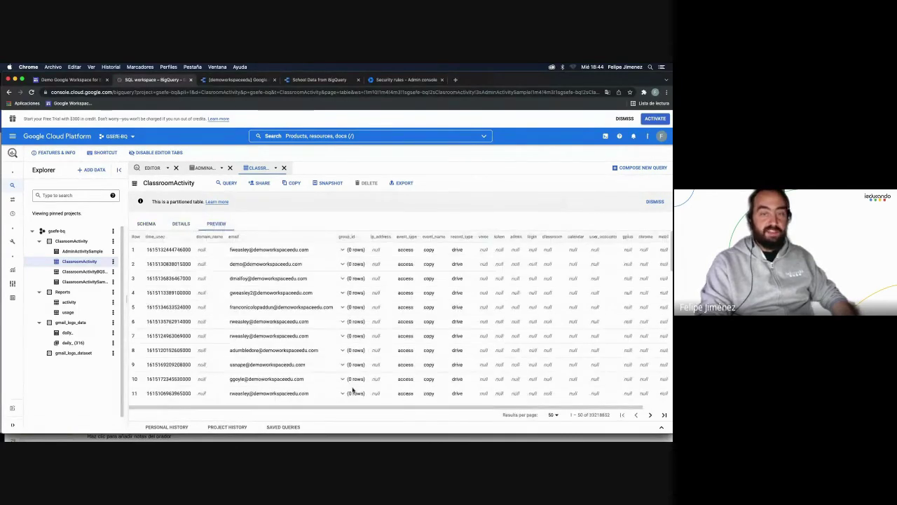
scroll(421, 409, right, 2)
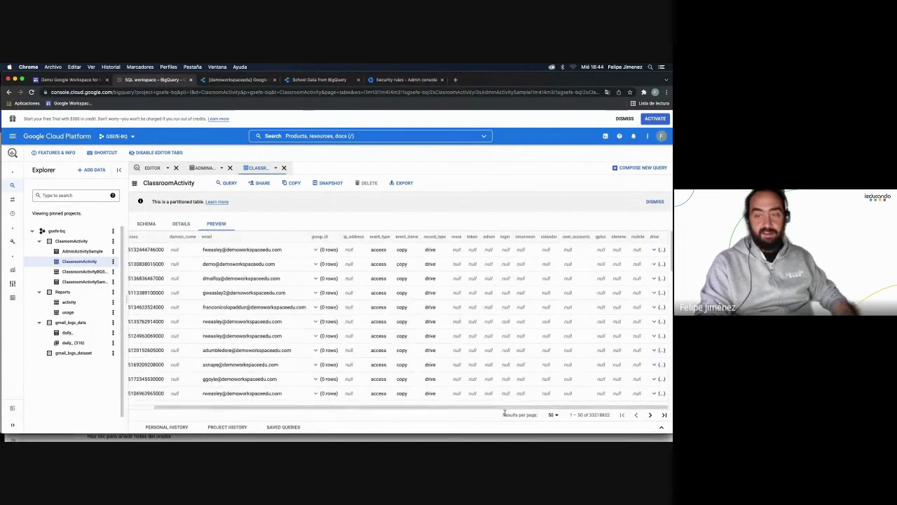
scroll(474, 409, left, 2)
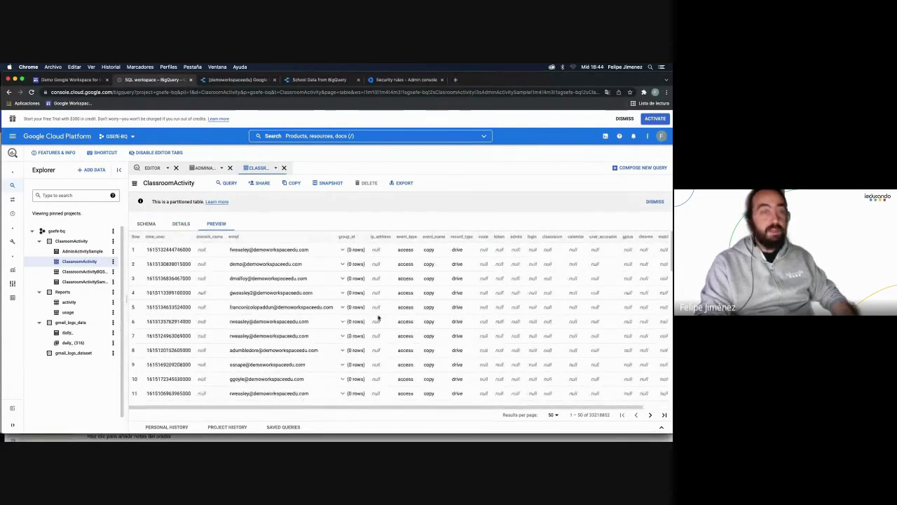
Switch to the Google Classroom engagement report in Data Studio and go through its Overview, Teachers, Students, Classes and Info pages.
click(237, 79)
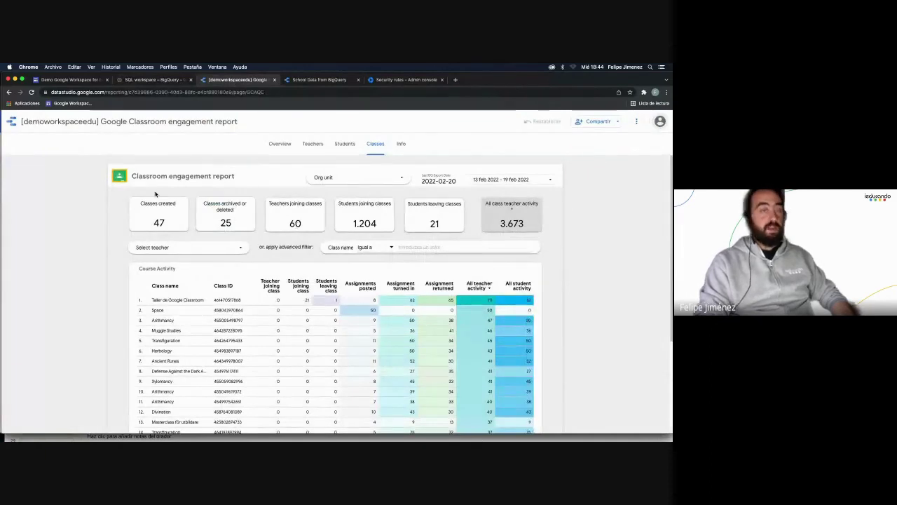
click(280, 143)
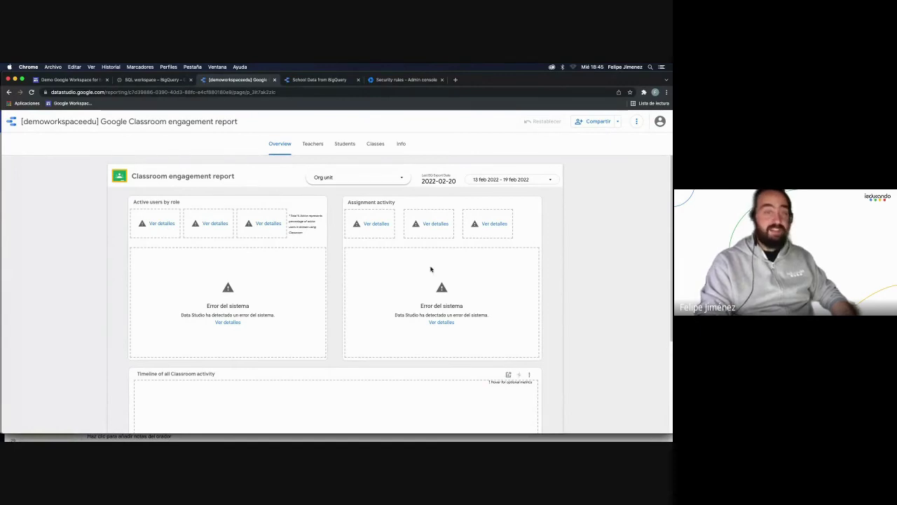
click(314, 145)
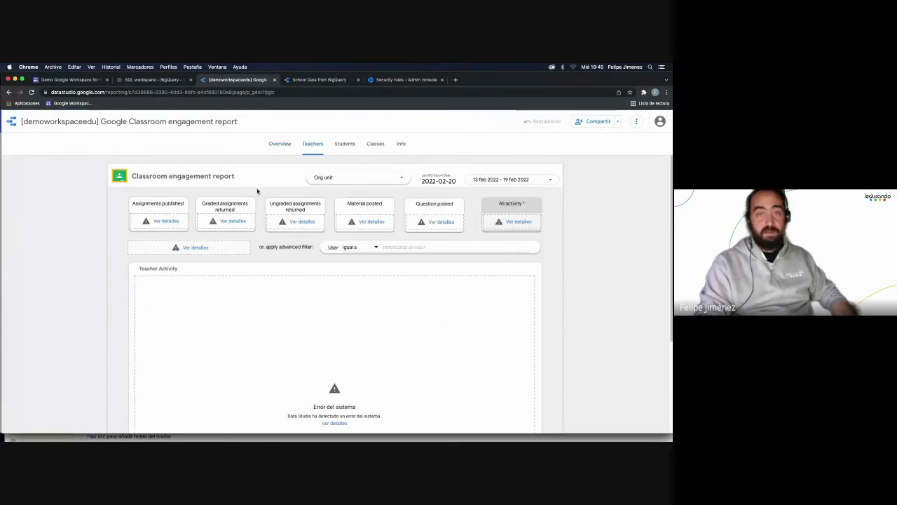
click(345, 143)
click(383, 145)
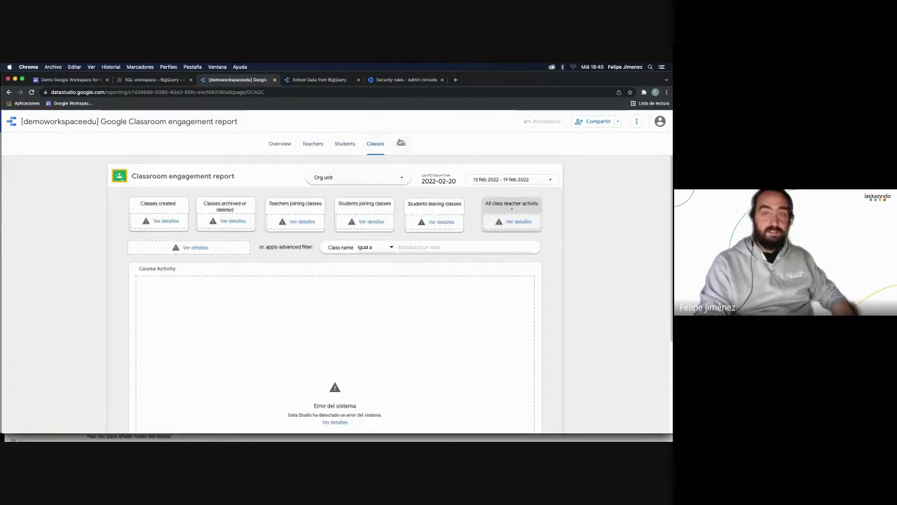
click(400, 145)
click(375, 144)
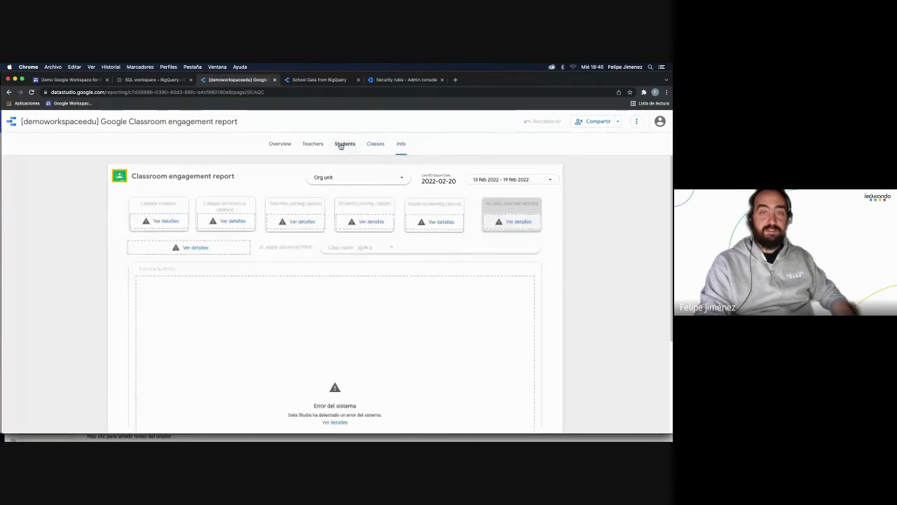
Go to the Students page of the Classroom engagement report and reload the report.
click(343, 144)
click(119, 92)
key(Return)
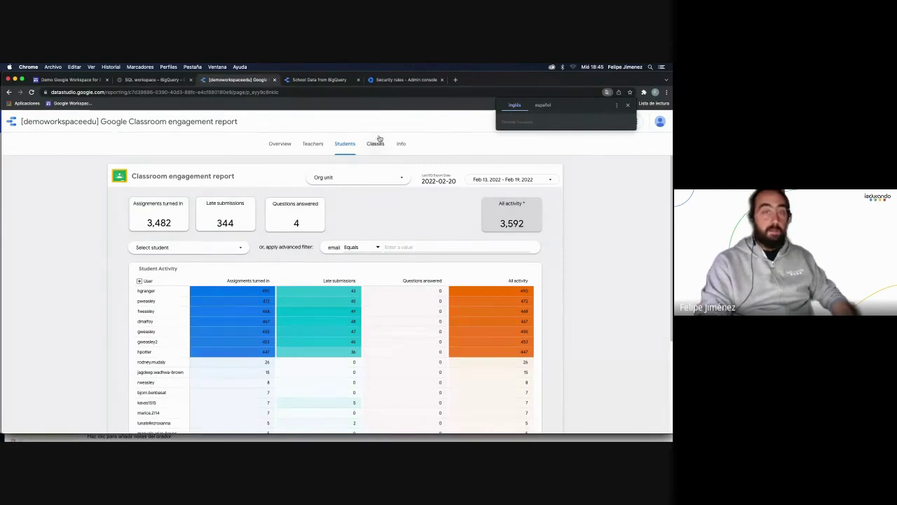
Filter the Students page so that it covers only one student from the student list.
click(184, 247)
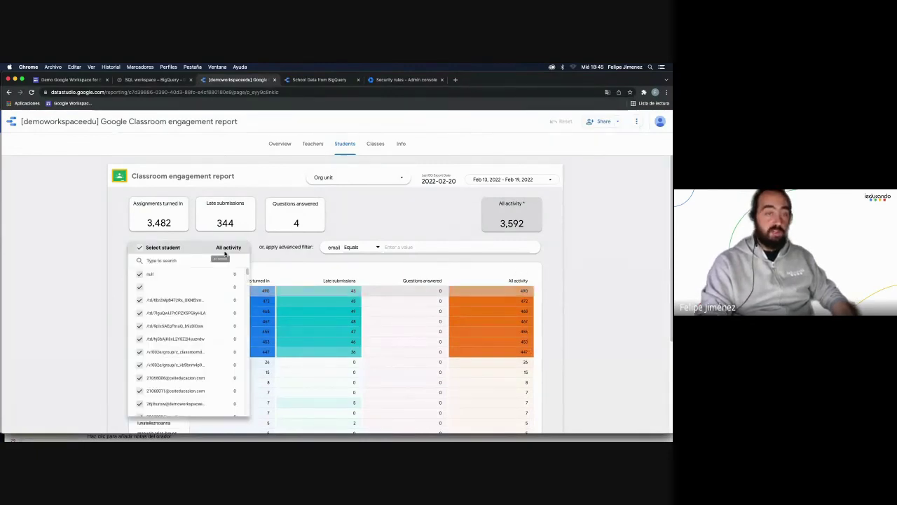
scroll(172, 359, down, 1)
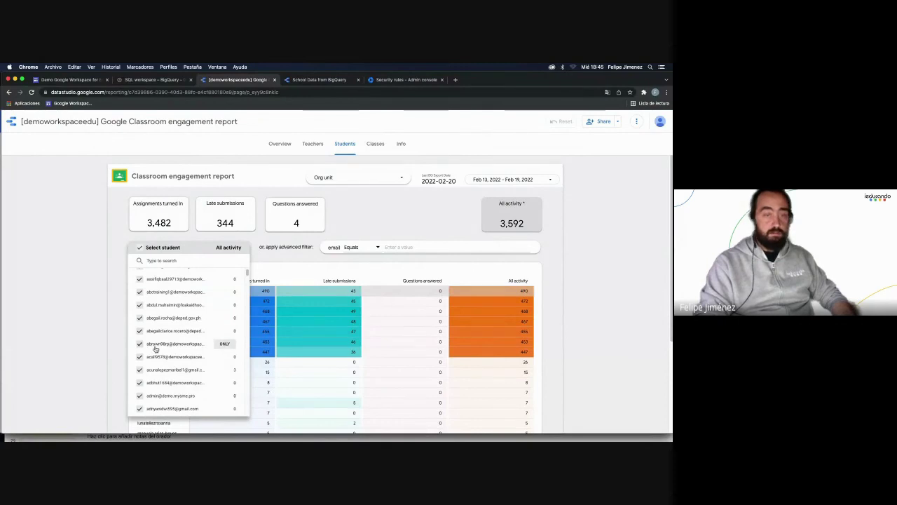
click(224, 343)
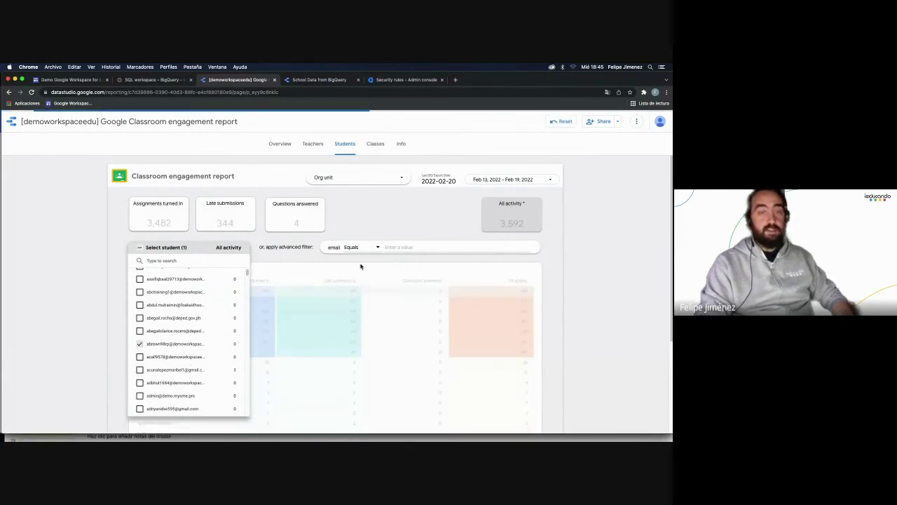
click(42, 277)
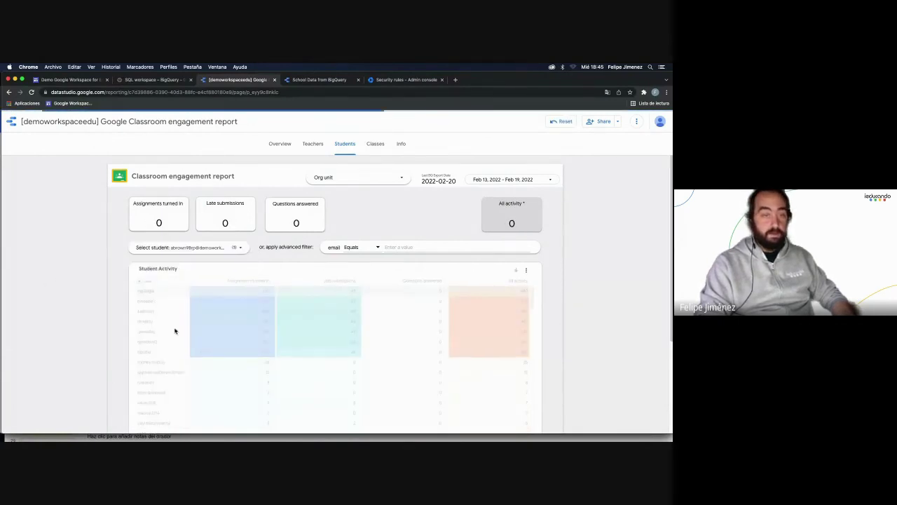
Select all students again in the student filter and close the list.
click(235, 247)
click(140, 248)
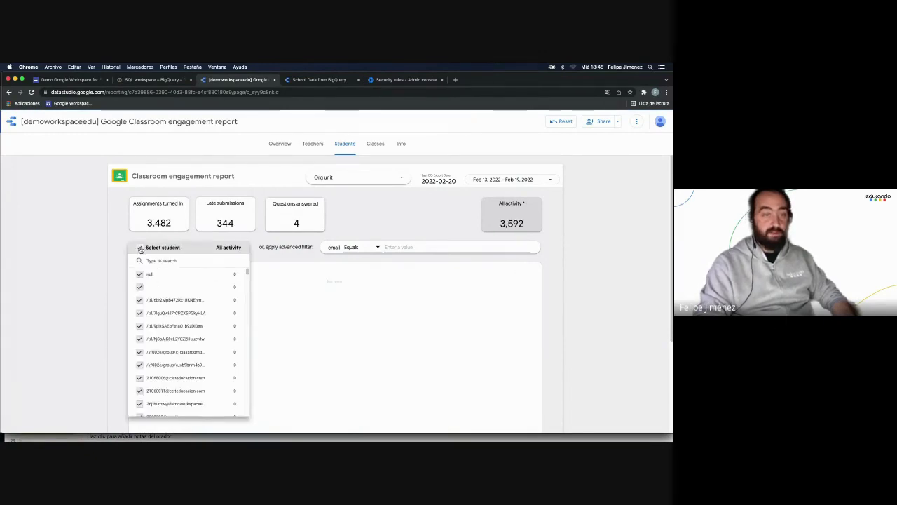
click(60, 275)
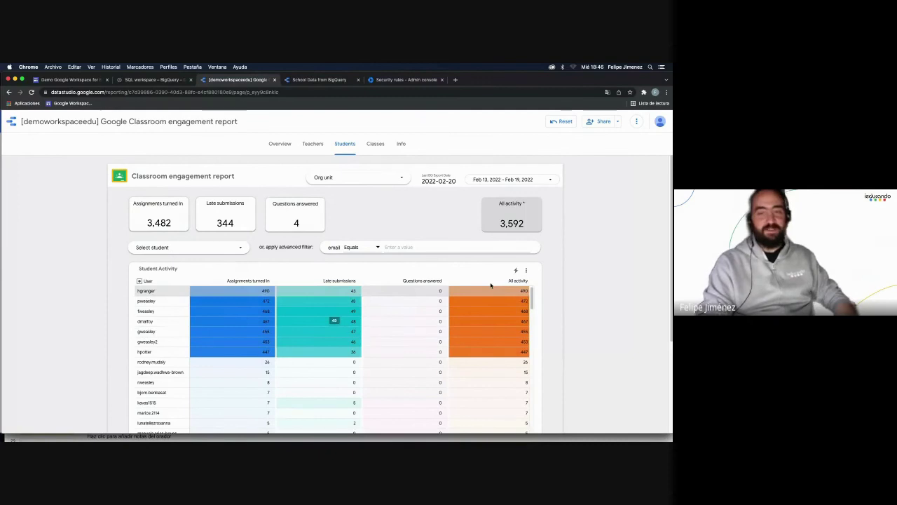
Look through the Student Activity table and the Course Activity table on the Classes page.
scroll(506, 366, down, 10)
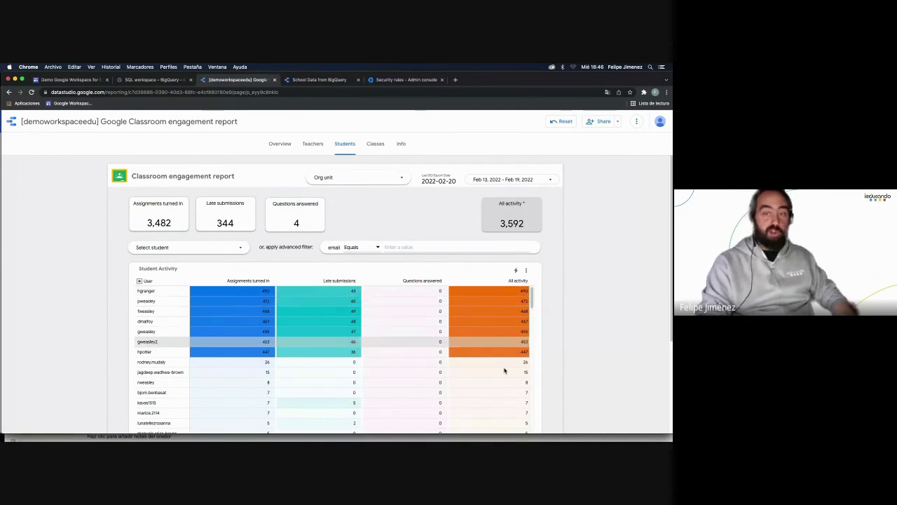
scroll(506, 366, up, 10)
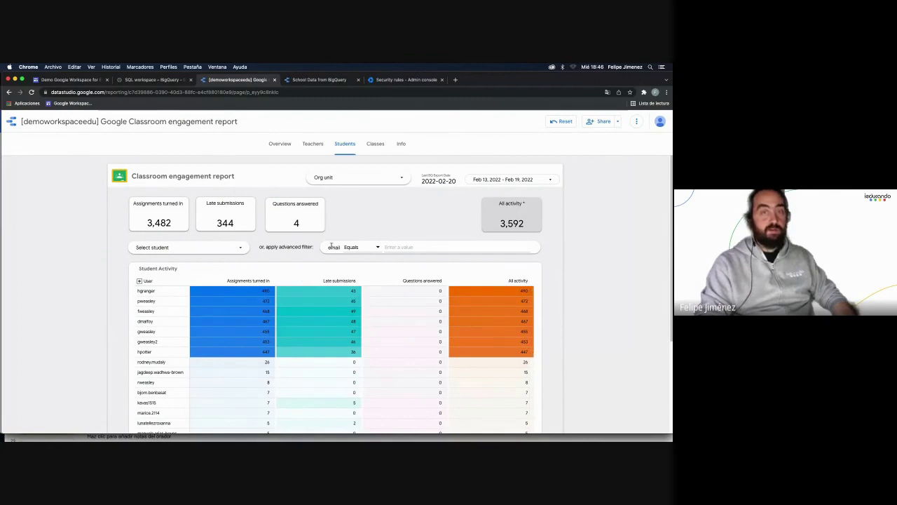
click(376, 145)
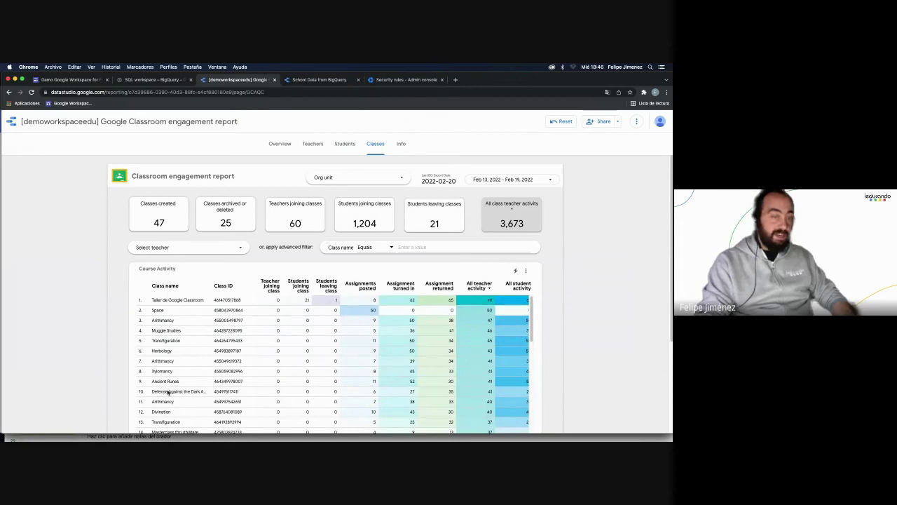
scroll(168, 393, down, 5)
scroll(166, 372, up, 5)
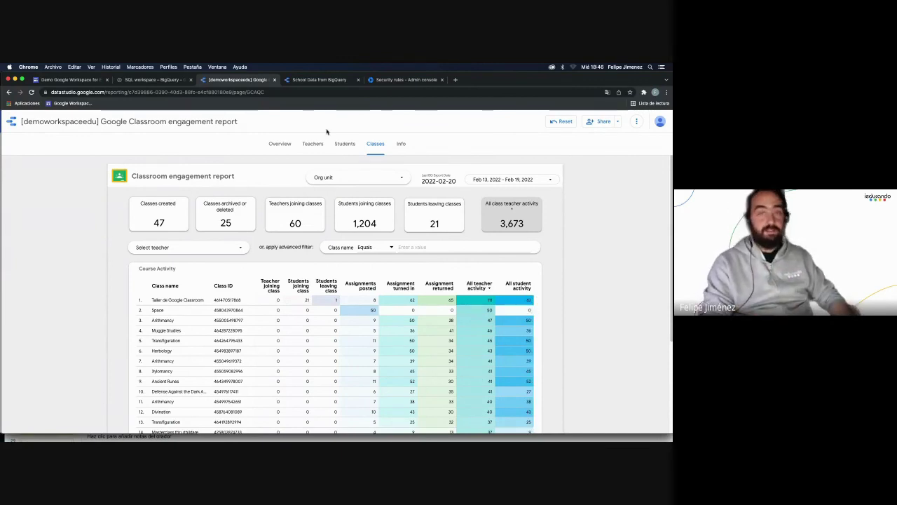
Open the Teachers page of the Classroom engagement report.
click(308, 146)
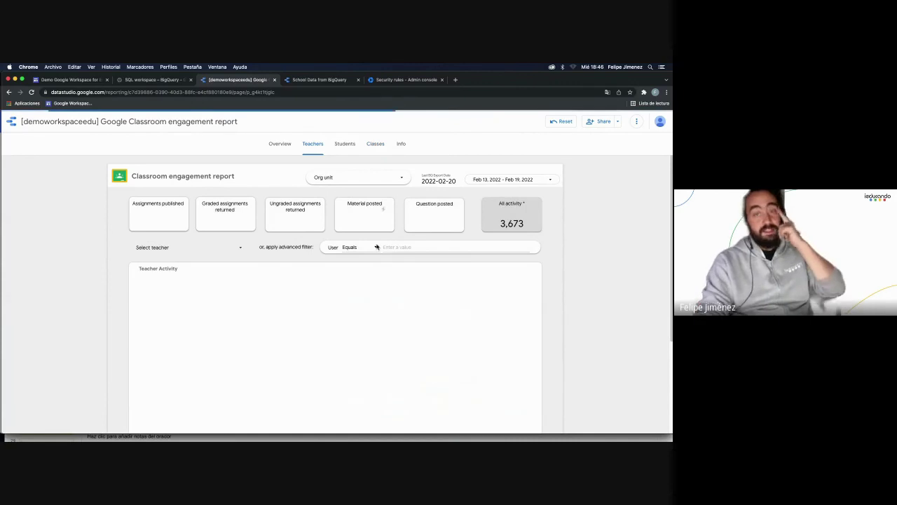